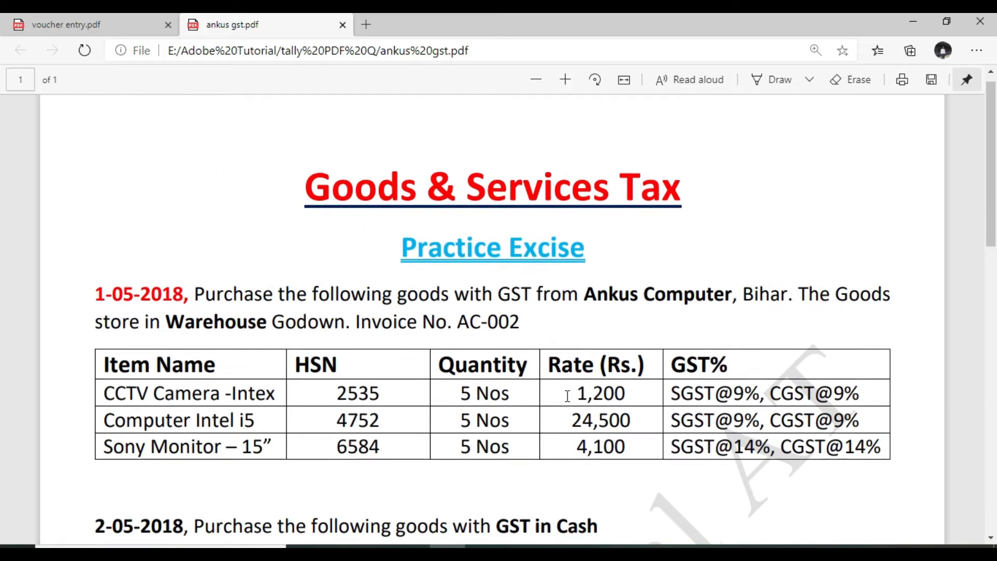
# Switch to Tally.ERP 9 and open the Statutory & Taxation features of the company Shree Ram.
pyautogui.scroll(-2, 516, 289)
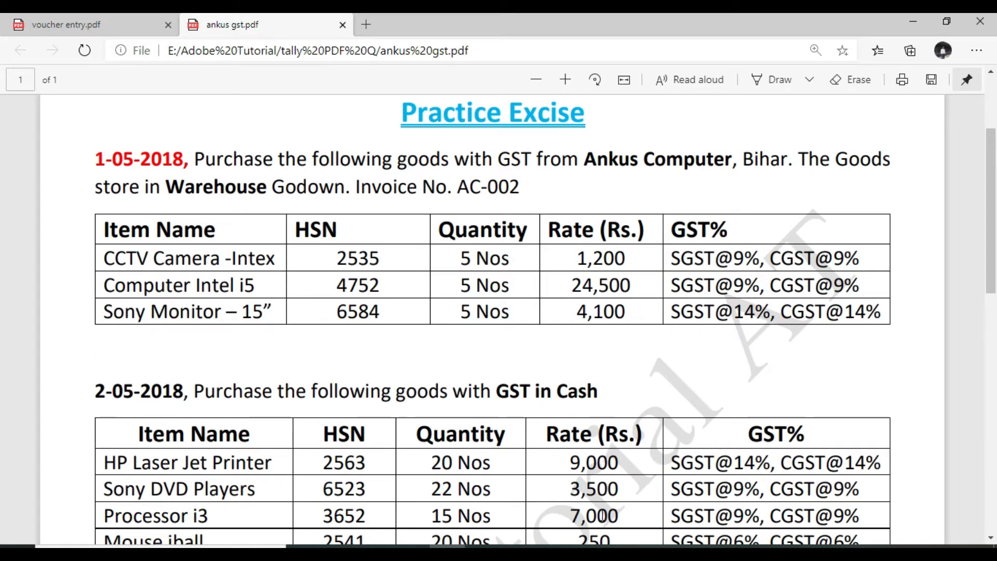
pyautogui.hotkey('alt', 'Tab')
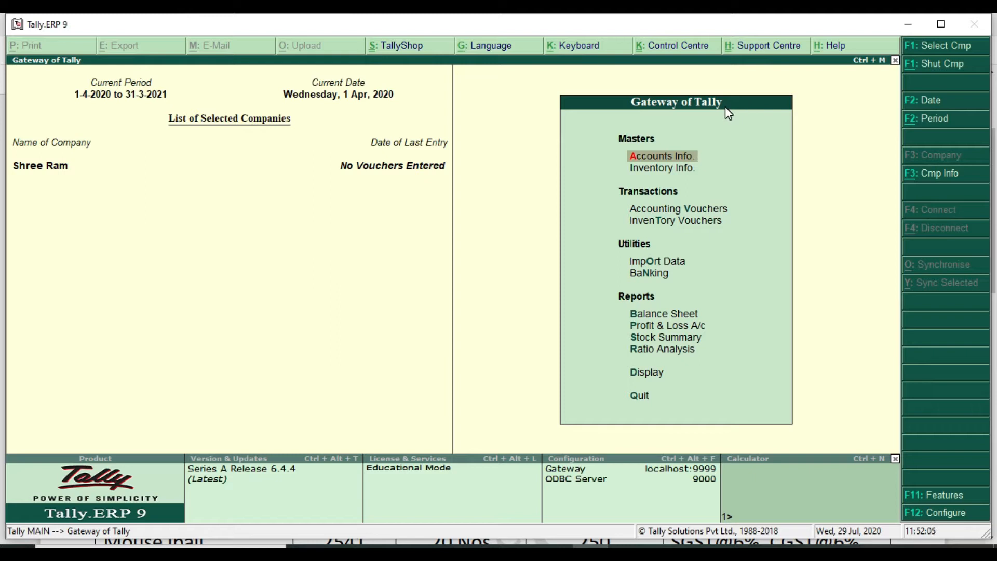
pyautogui.press('F11')
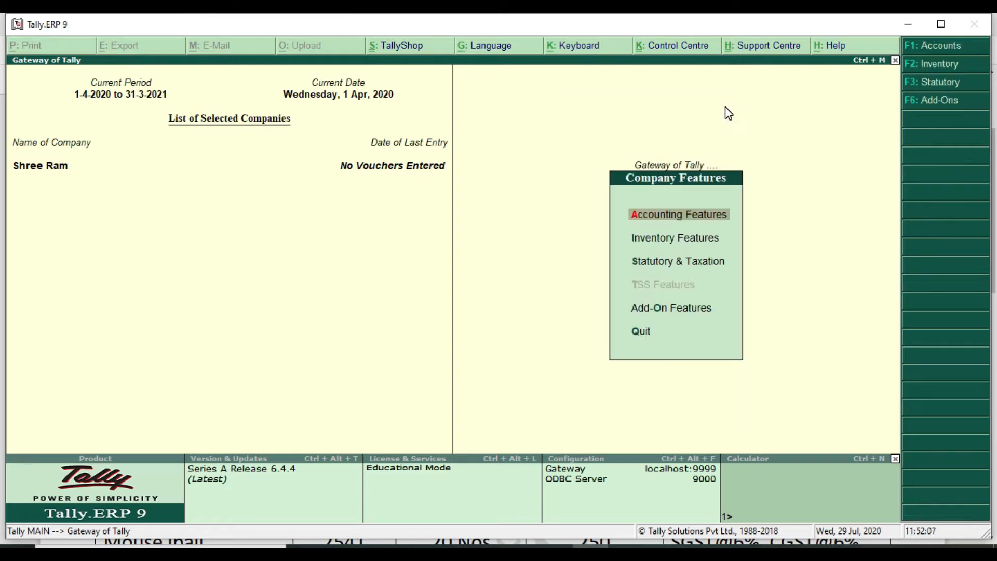
pyautogui.press('Down')
pyautogui.press('Down')
pyautogui.press('Down')
pyautogui.press('Up')
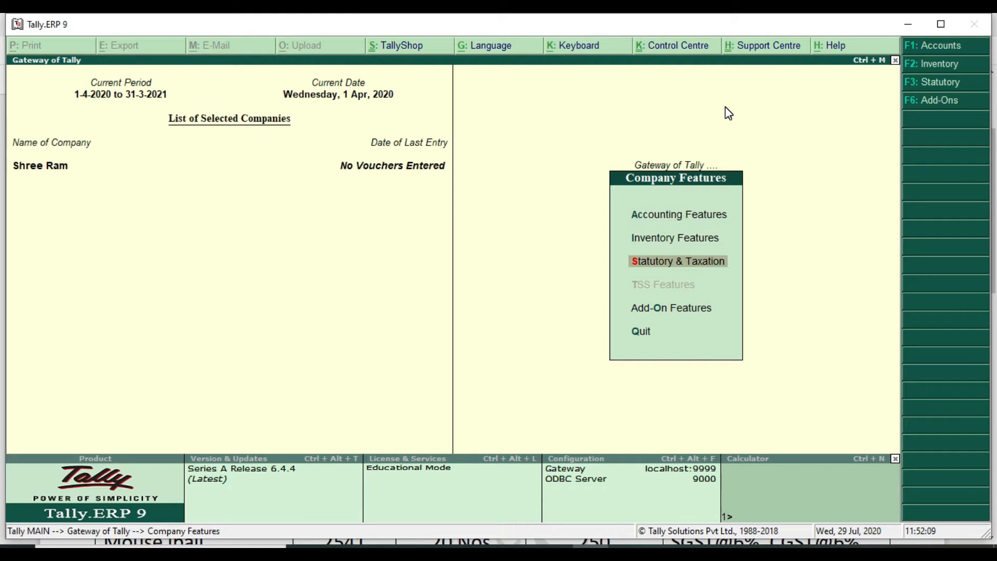
pyautogui.click(710, 266)
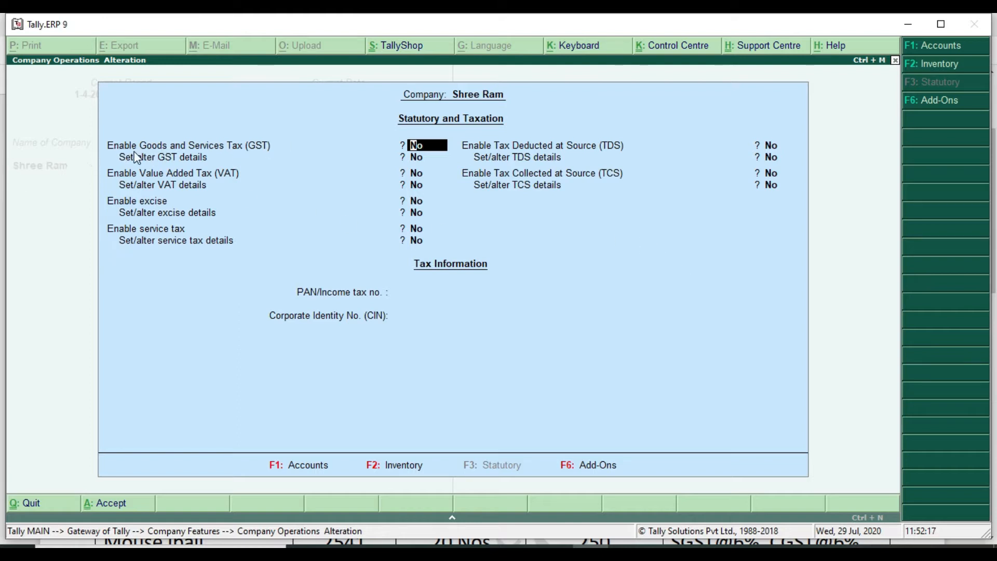
# Enable Goods and Services Tax (GST) for the company and choose to set its GST details.
pyautogui.write('y')
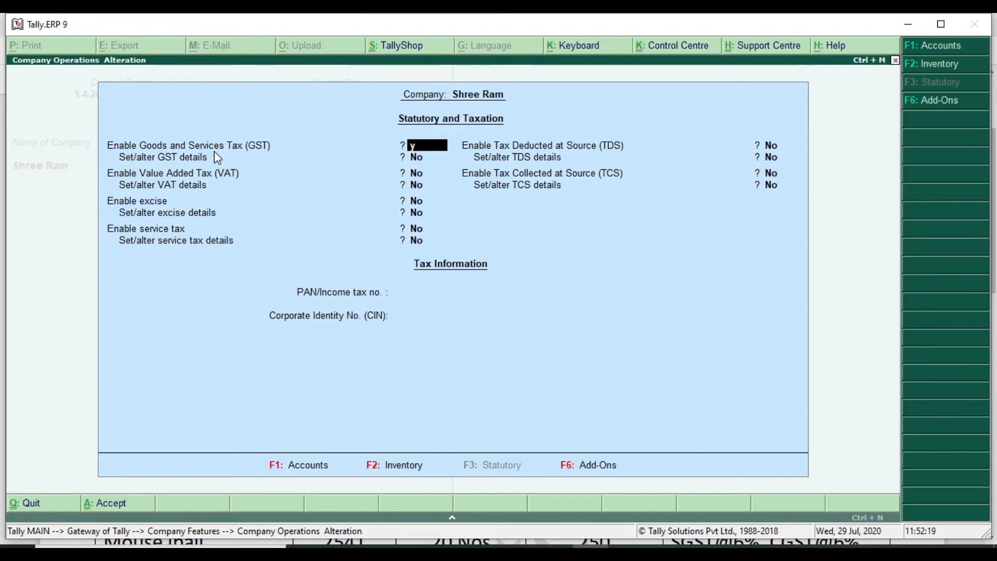
pyautogui.press('Return')
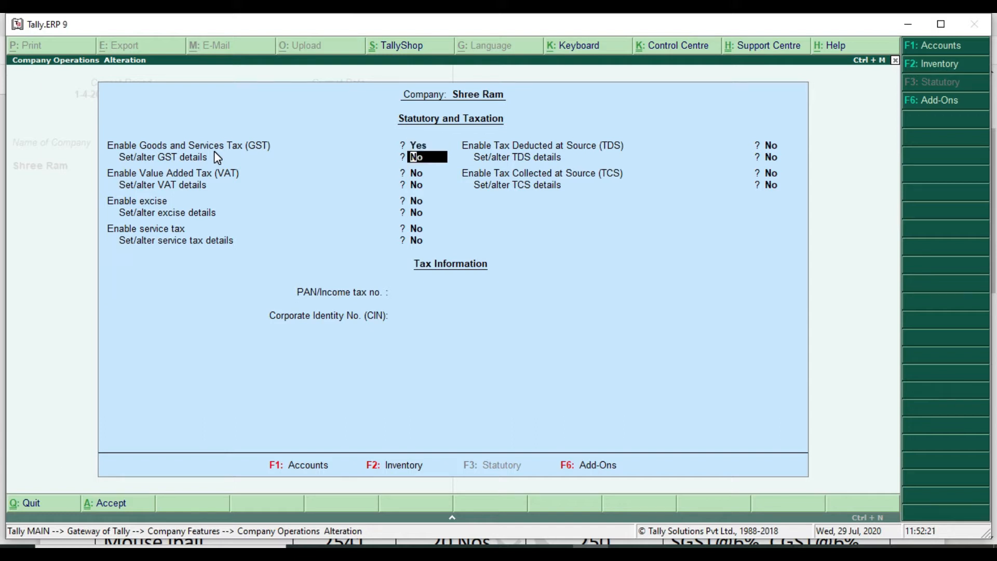
pyautogui.write('y')
pyautogui.press('Return')
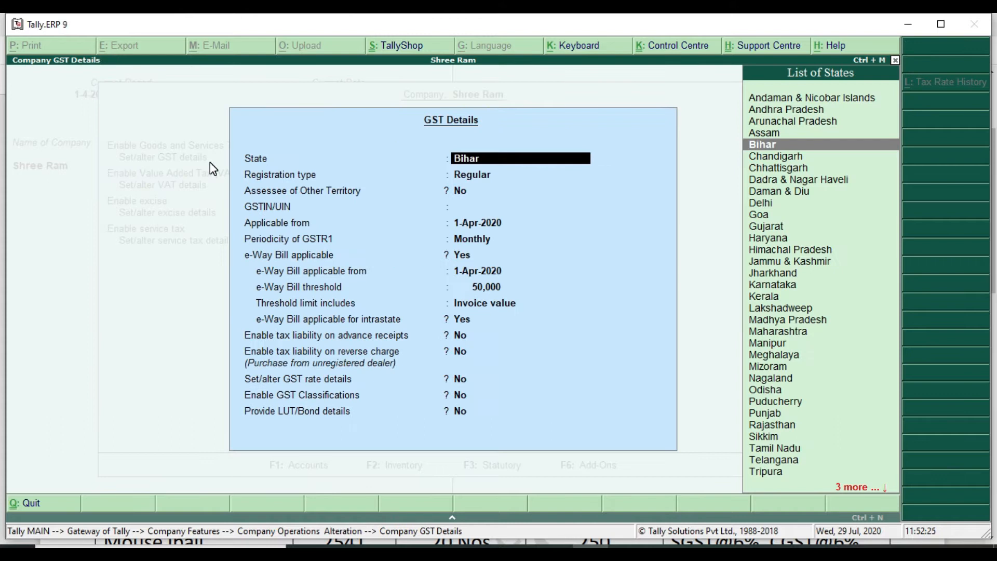
# Accept the company GST details with state Bihar, registration type Regular, monthly GSTR1 periodicity and a blank GSTIN/UIN.
pyautogui.press('Return')
pyautogui.press('Return')
pyautogui.press('Return')
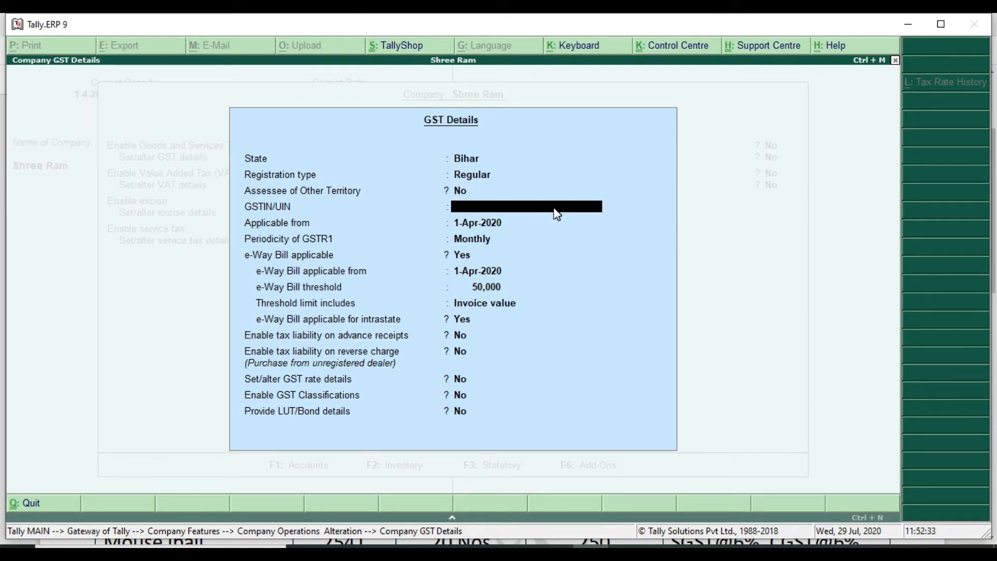
pyautogui.press('Return')
pyautogui.press('Return')
pyautogui.press('Return')
pyautogui.press('Return')
pyautogui.press('Return')
pyautogui.press('Return')
pyautogui.press('Return')
pyautogui.press('Return')
pyautogui.press('Return')
pyautogui.press('Return')
pyautogui.press('Return')
pyautogui.press('Return')
pyautogui.press('Return')
pyautogui.press('Return')
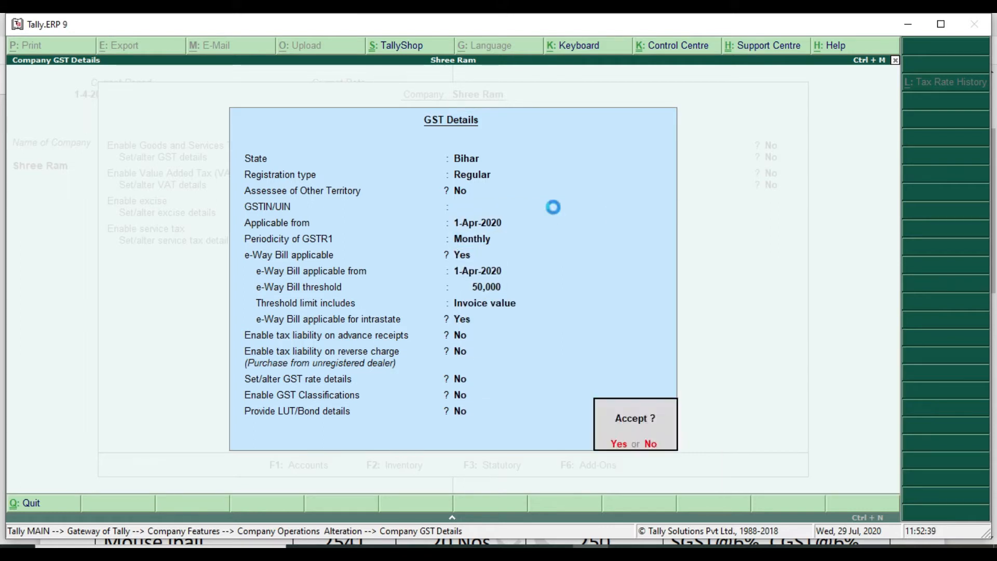
pyautogui.press('Return')
# Save the Statutory and Taxation settings with the remaining options at No, and return to the Gateway of Tally.
pyautogui.press('Return')
pyautogui.press('Return')
pyautogui.press('Return')
pyautogui.press('Return')
pyautogui.press('Return')
pyautogui.press('Return')
pyautogui.press('Return')
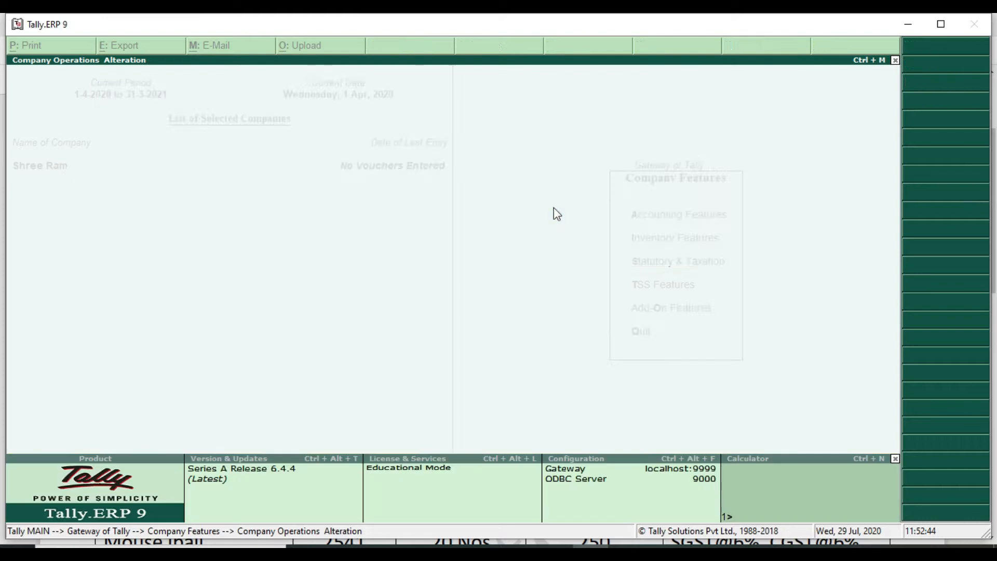
pyautogui.press('Escape')
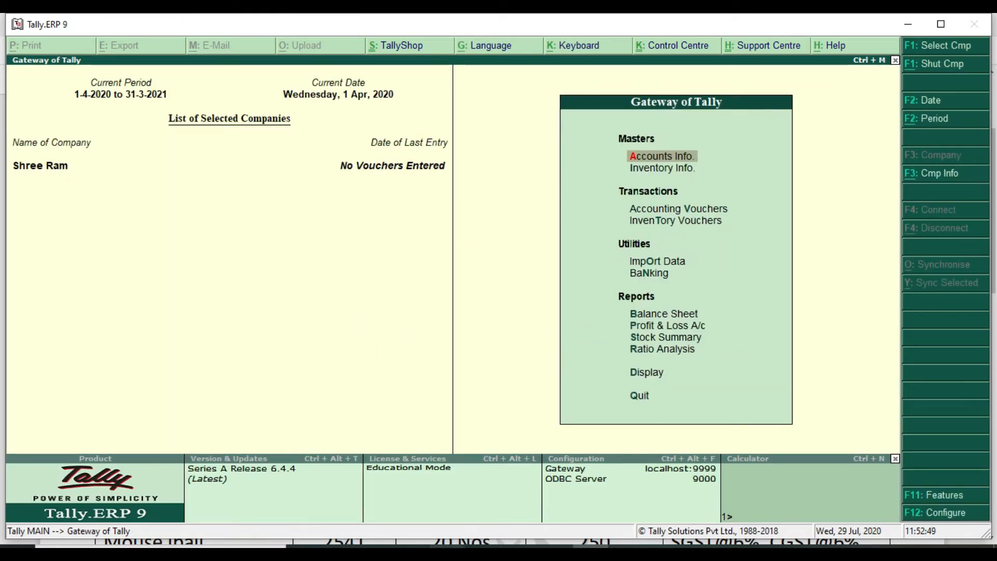
# Switch to the ankus gst.pdf exercise and examine the 1-05-2018 purchase for its supplier, items and GST rates.
pyautogui.click(448, 542)
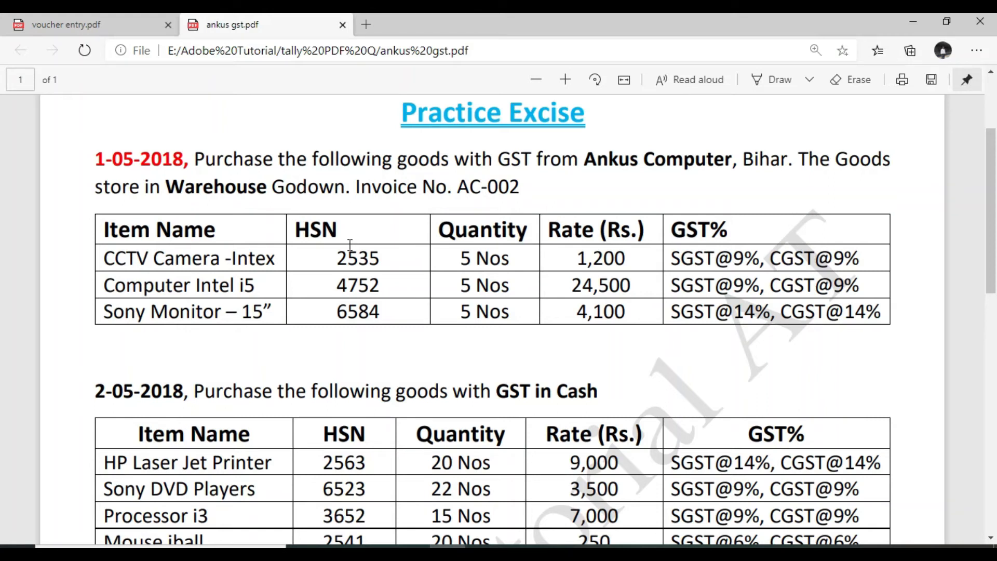
pyautogui.scroll(-4, 351, 245)
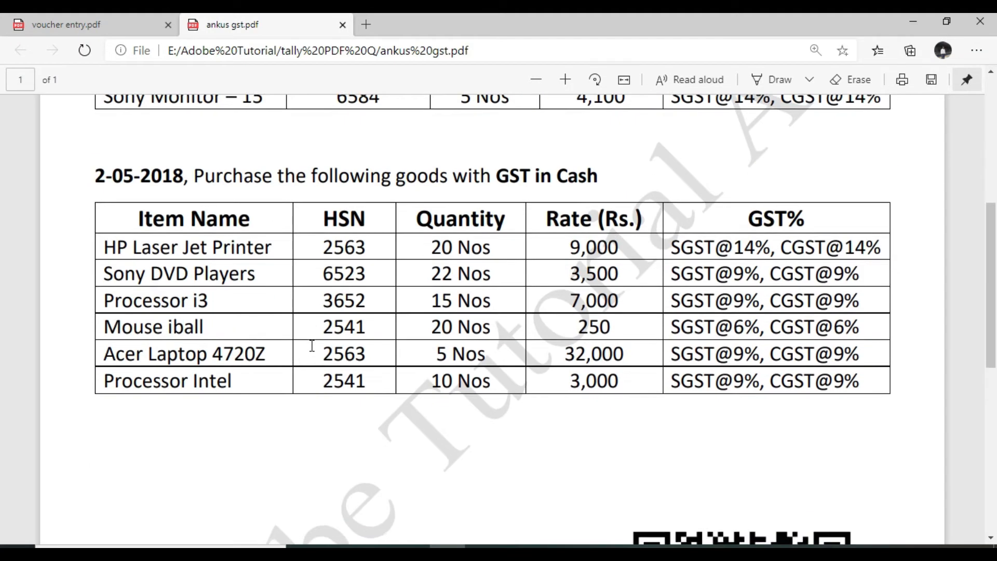
pyautogui.scroll(2, 312, 345)
pyautogui.scroll(2, 312, 345)
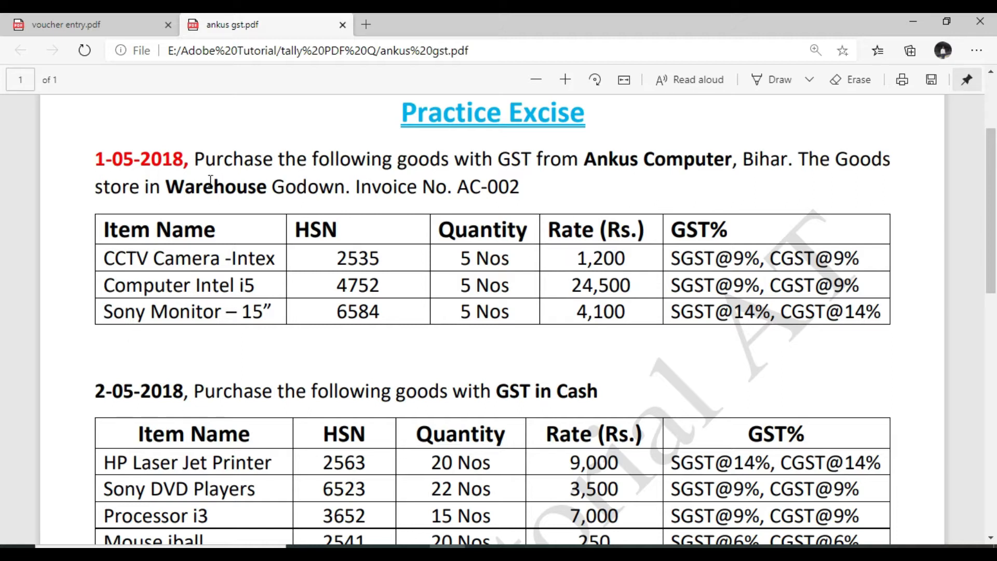
pyautogui.moveTo(188, 158); pyautogui.dragTo(734, 170)
pyautogui.click(246, 165)
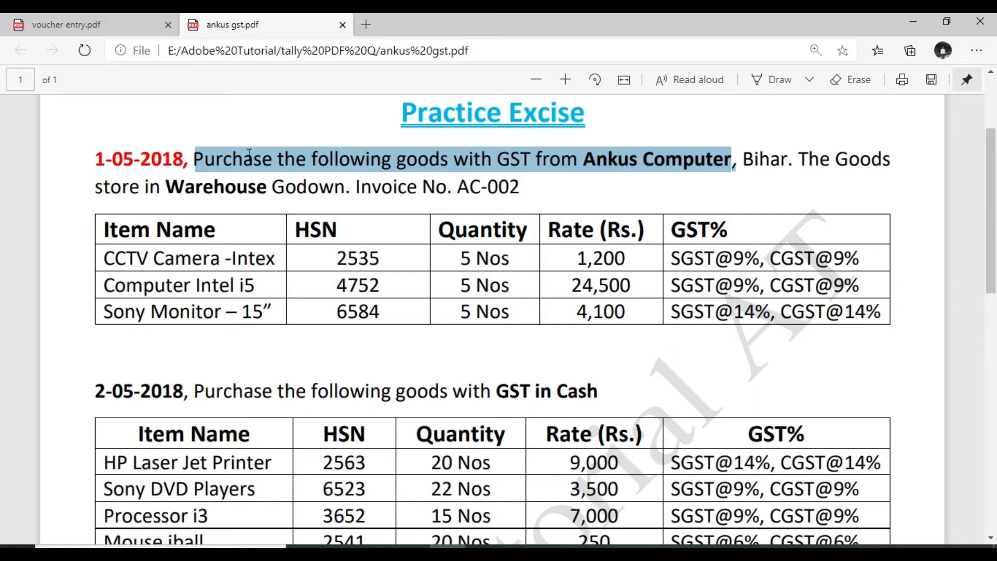
pyautogui.click(315, 160)
pyautogui.moveTo(310, 158); pyautogui.dragTo(445, 167)
pyautogui.moveTo(99, 229); pyautogui.dragTo(111, 263)
pyautogui.click(257, 249)
pyautogui.moveTo(254, 267); pyautogui.dragTo(251, 311)
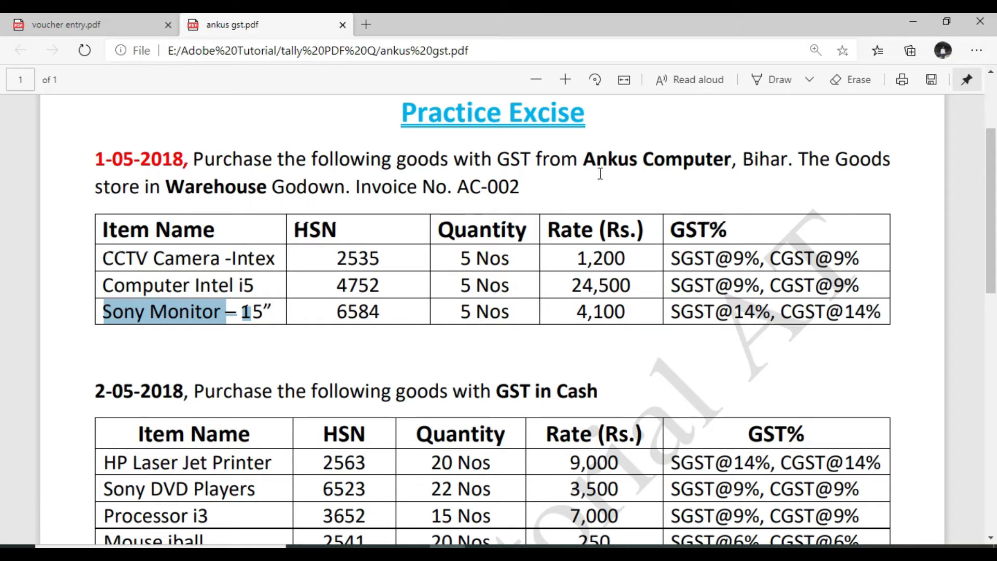
pyautogui.moveTo(579, 163); pyautogui.dragTo(732, 162)
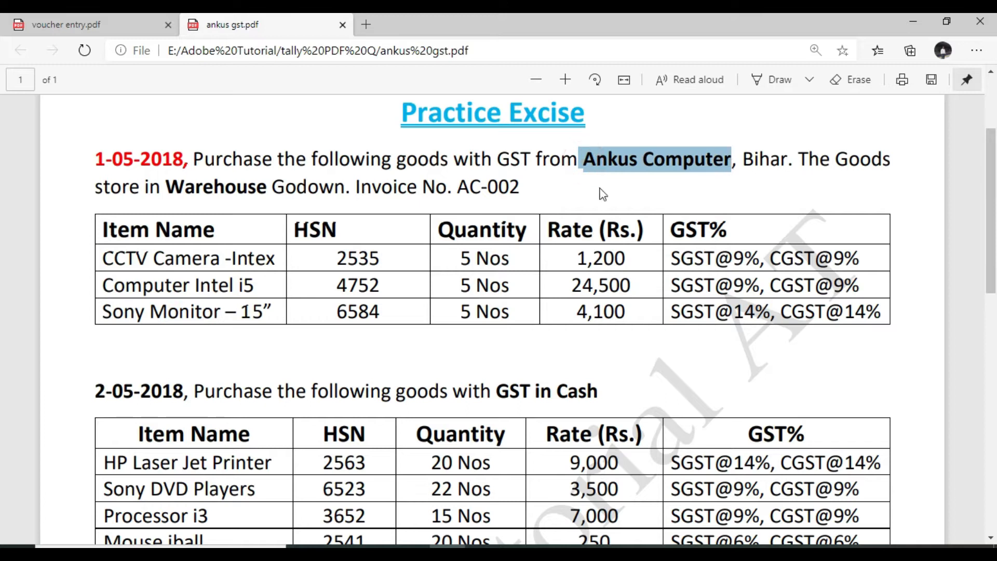
pyautogui.moveTo(192, 162); pyautogui.dragTo(272, 163)
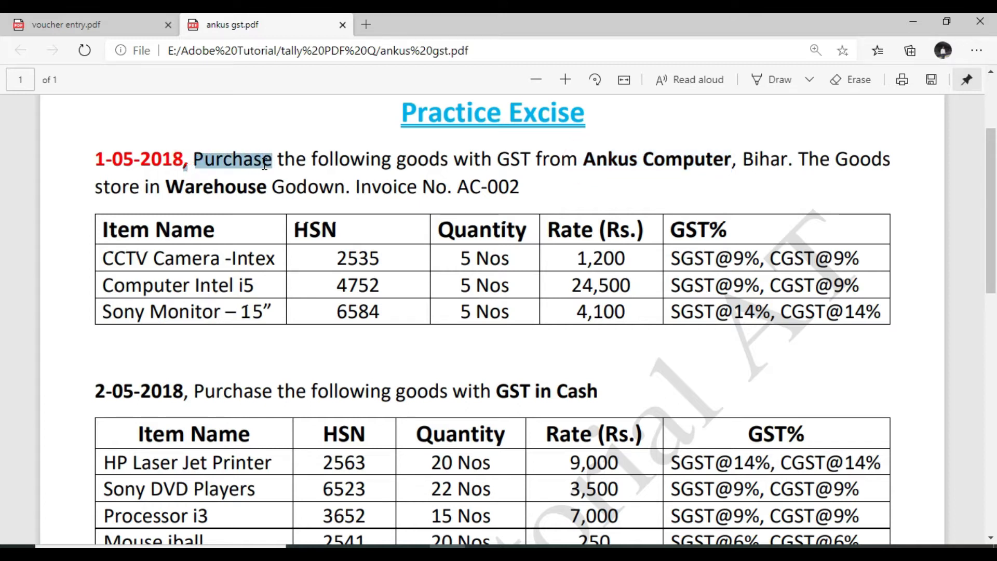
pyautogui.moveTo(669, 258); pyautogui.dragTo(814, 259)
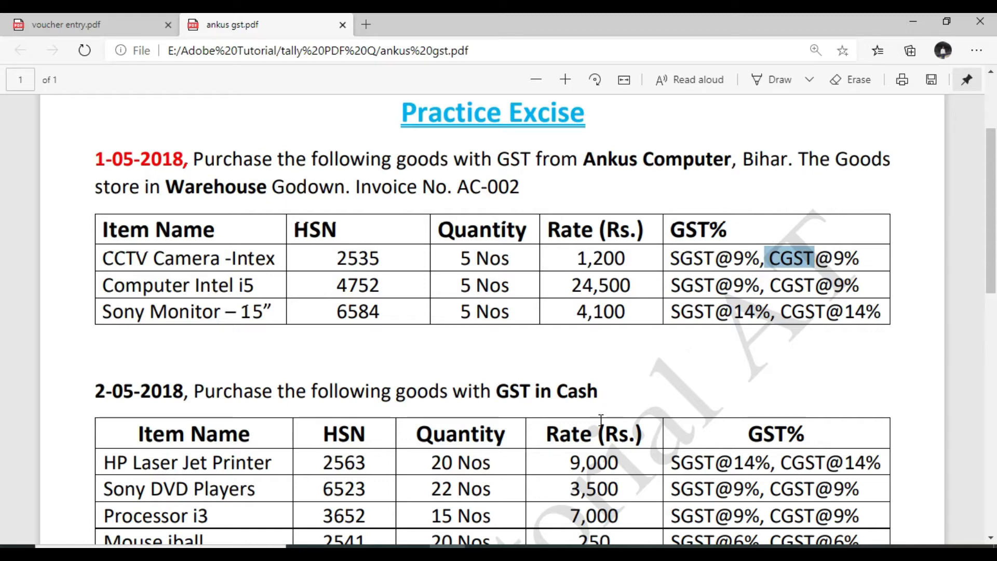
# Switch back to Tally.ERP 9 and start creating a single ledger.
pyautogui.click(594, 553)
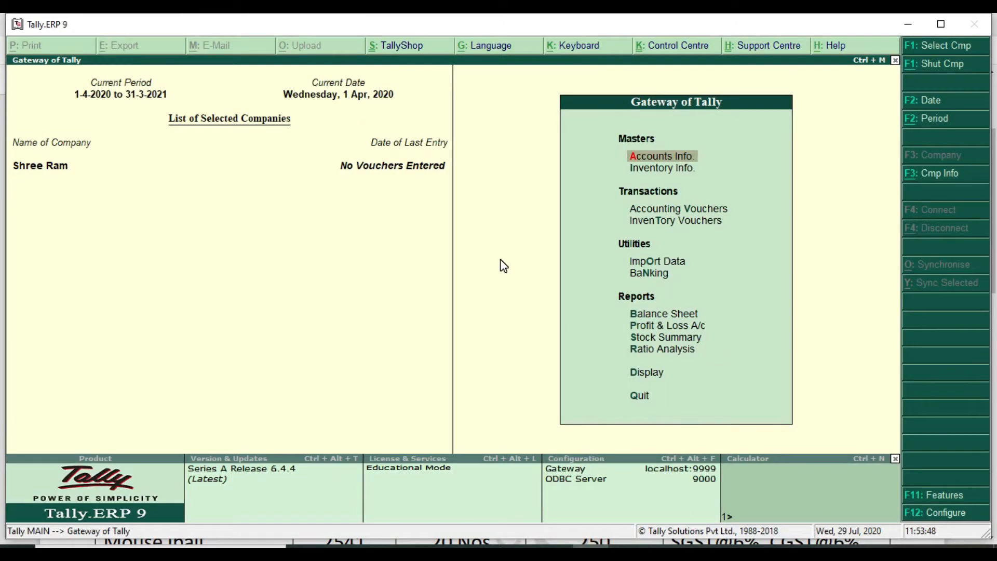
pyautogui.press('Down')
pyautogui.press('Up')
pyautogui.press('Return')
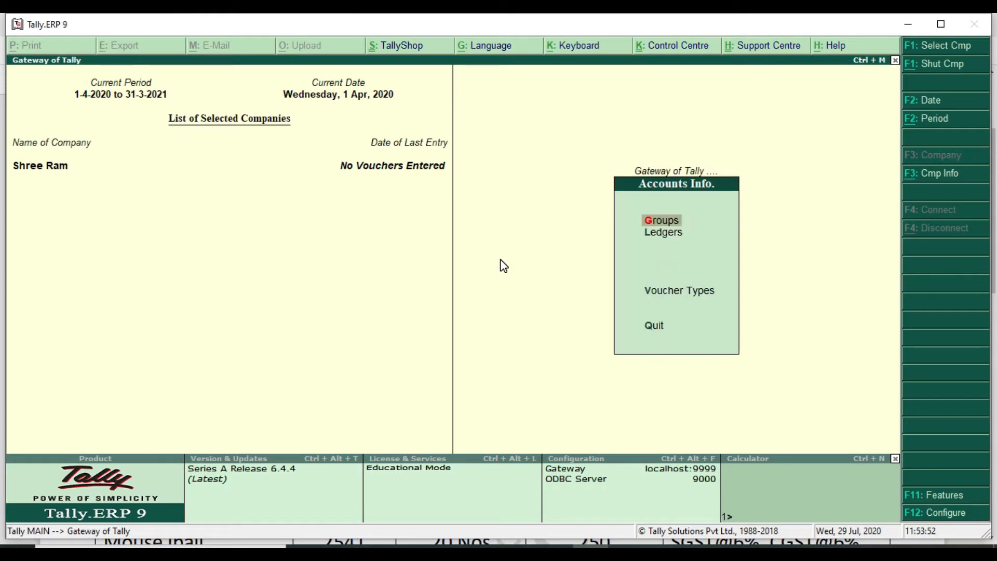
pyautogui.press('Down')
pyautogui.press('Return')
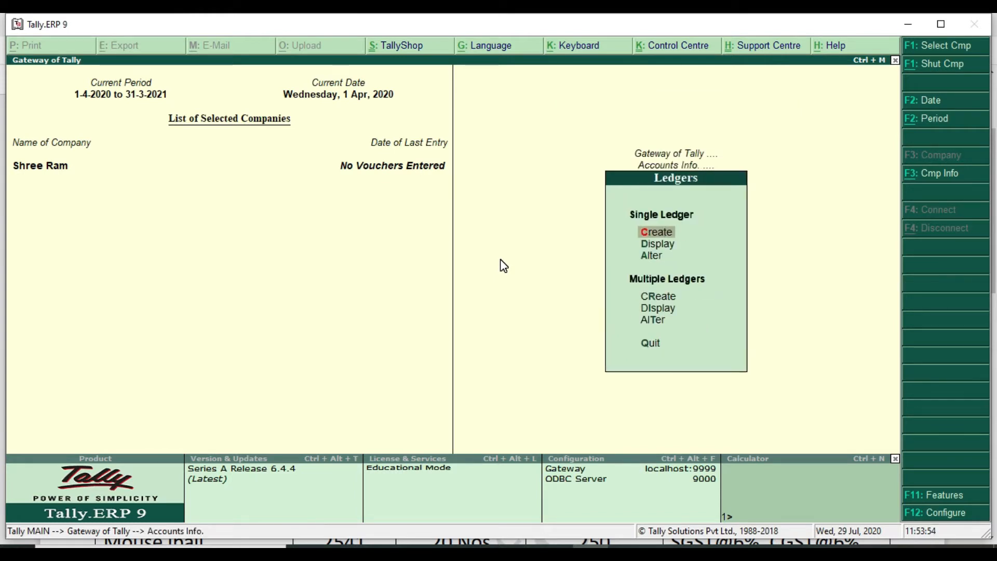
pyautogui.press('Return')
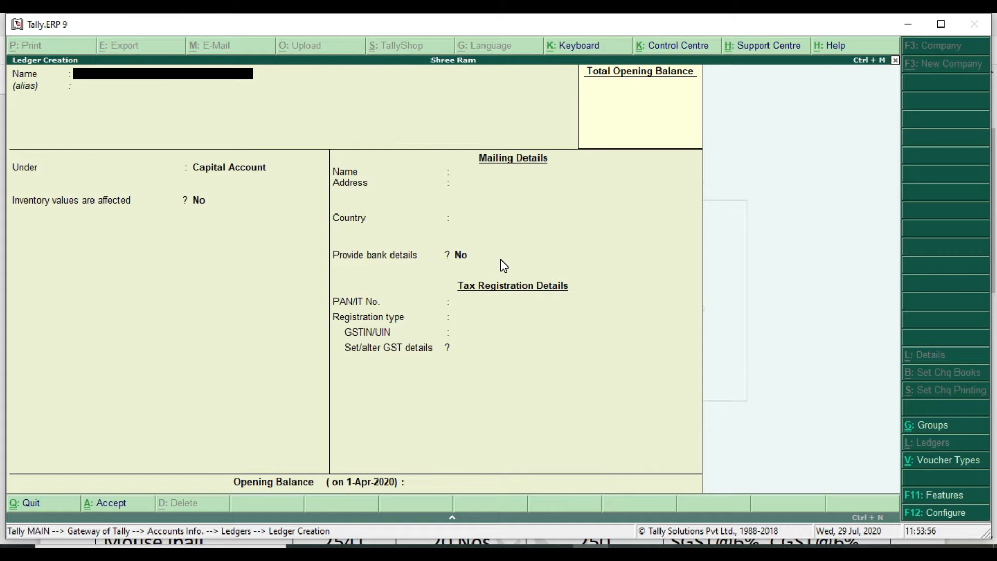
# Name the ledger Ankus Computer and place it under the Sundry Creditors group.
pyautogui.write('Ankus Computer')
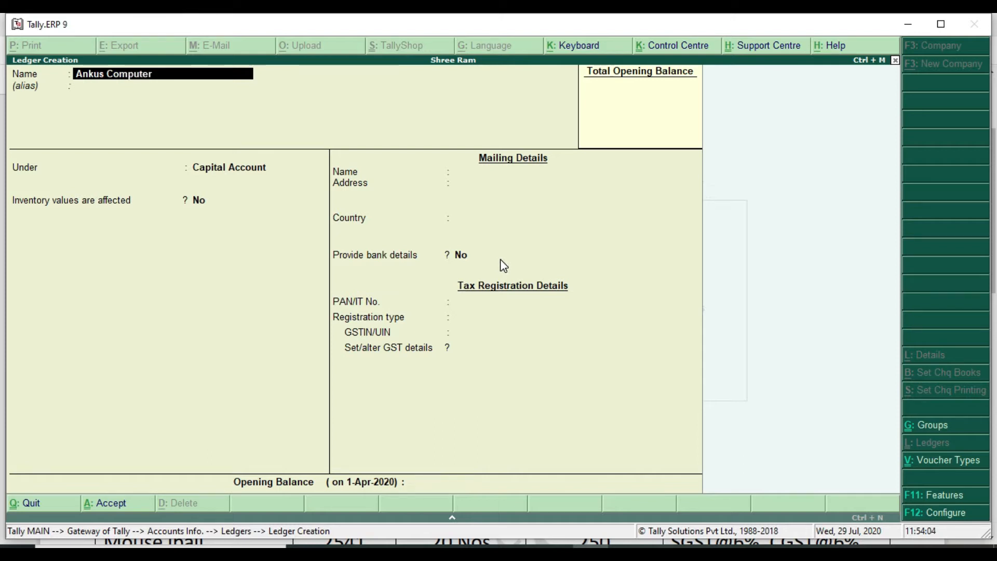
pyautogui.press('Return')
pyautogui.press('Return')
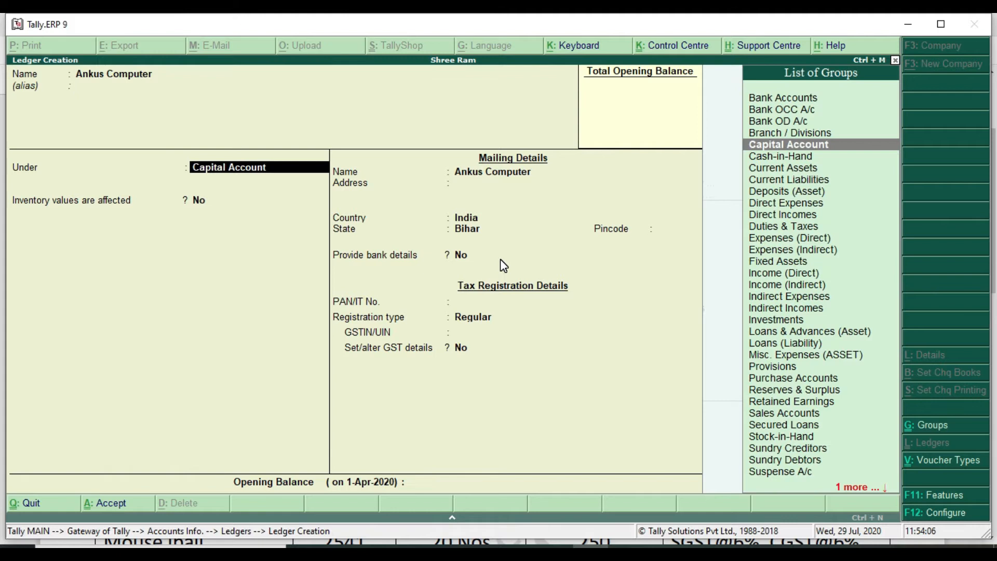
pyautogui.write('S')
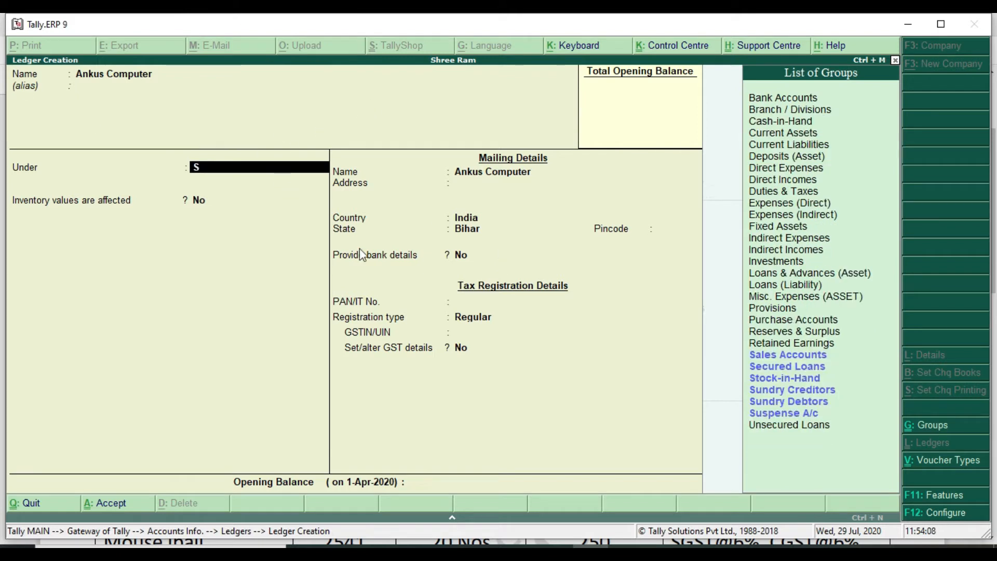
pyautogui.press('Down')
pyautogui.press('Down')
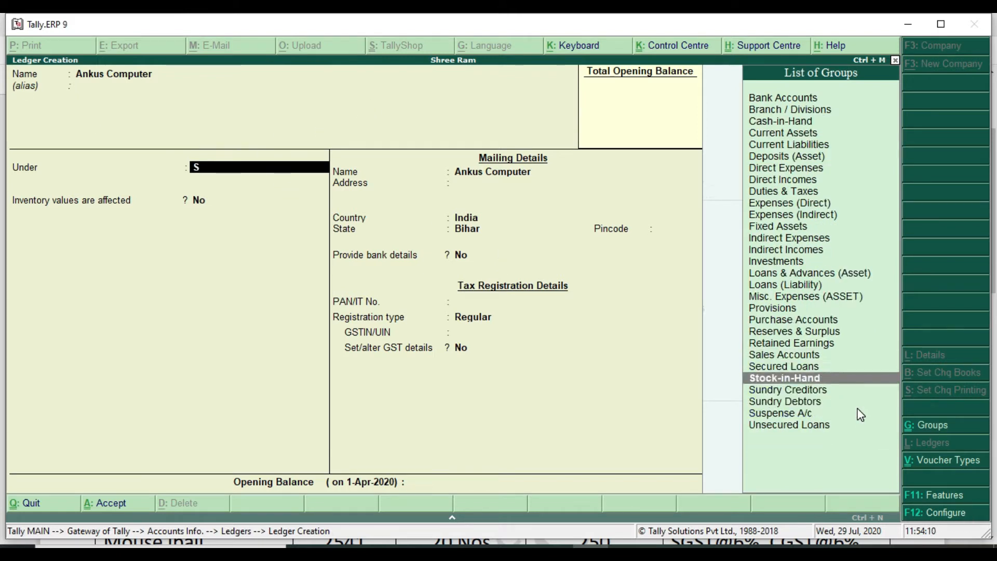
pyautogui.press('Down')
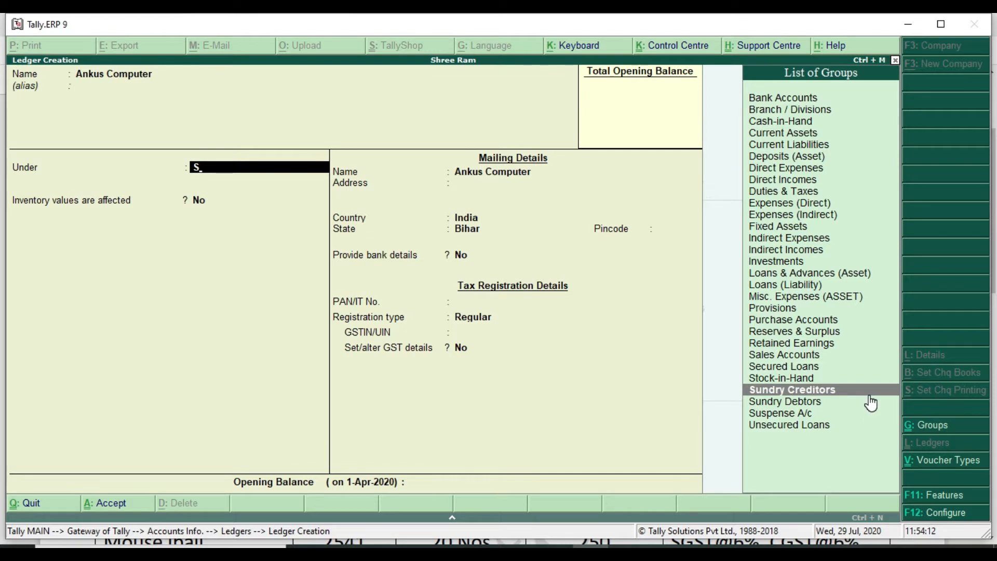
pyautogui.press('Return')
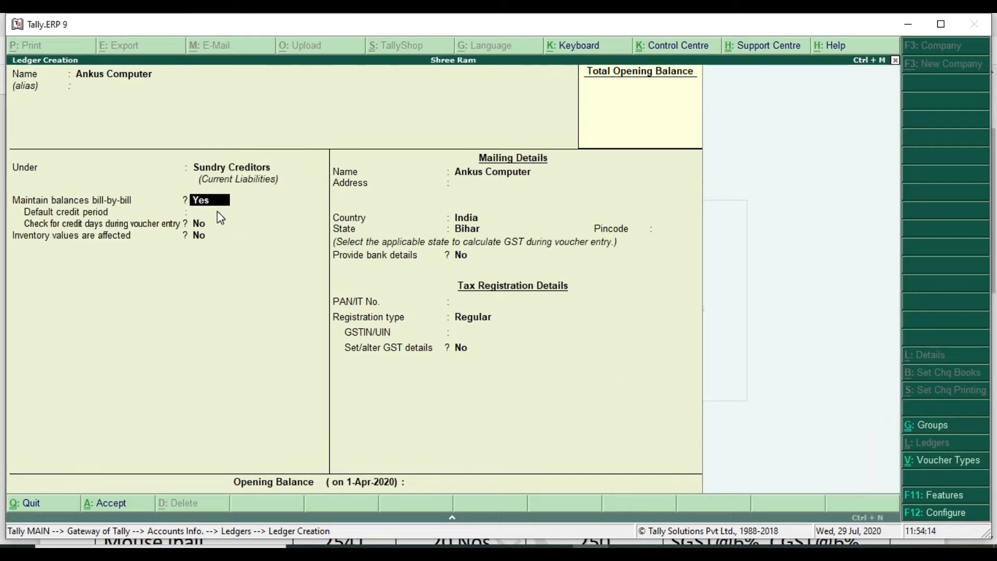
# Save the Ankus Computer ledger with bill-by-bill balances, state Bihar, registration type Regular and no opening balance.
pyautogui.press('Return')
pyautogui.press('Return')
pyautogui.press('Return')
pyautogui.press('Return')
pyautogui.press('Return')
pyautogui.press('Return')
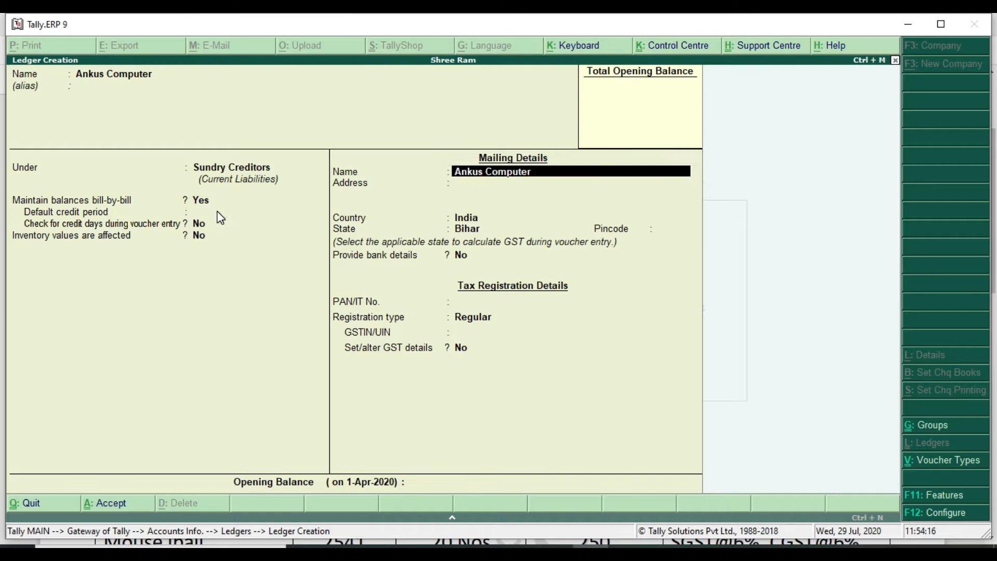
pyautogui.press('Return')
pyautogui.press('Return')
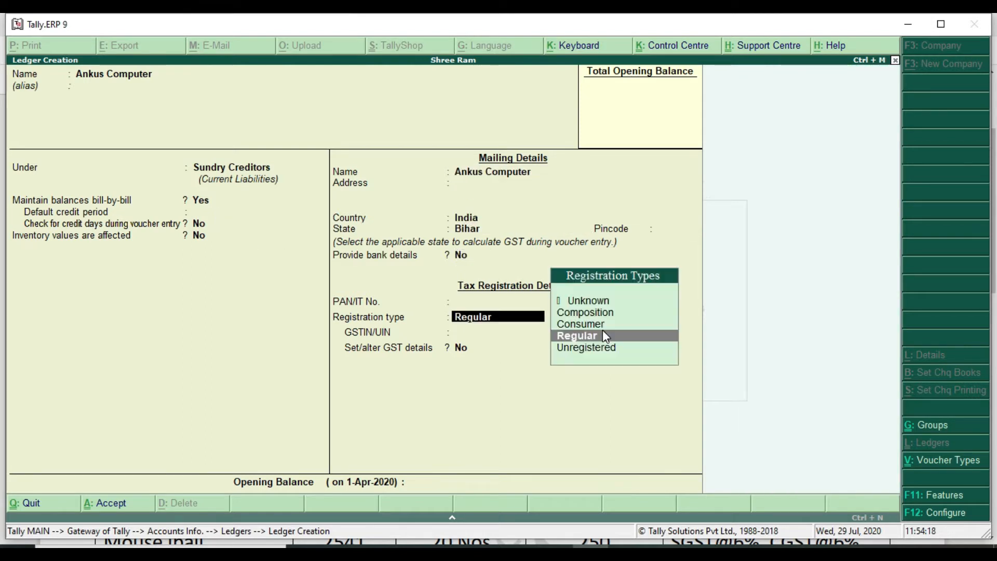
pyautogui.press('Return')
pyautogui.press('Return')
pyautogui.press('Return')
pyautogui.press('Return')
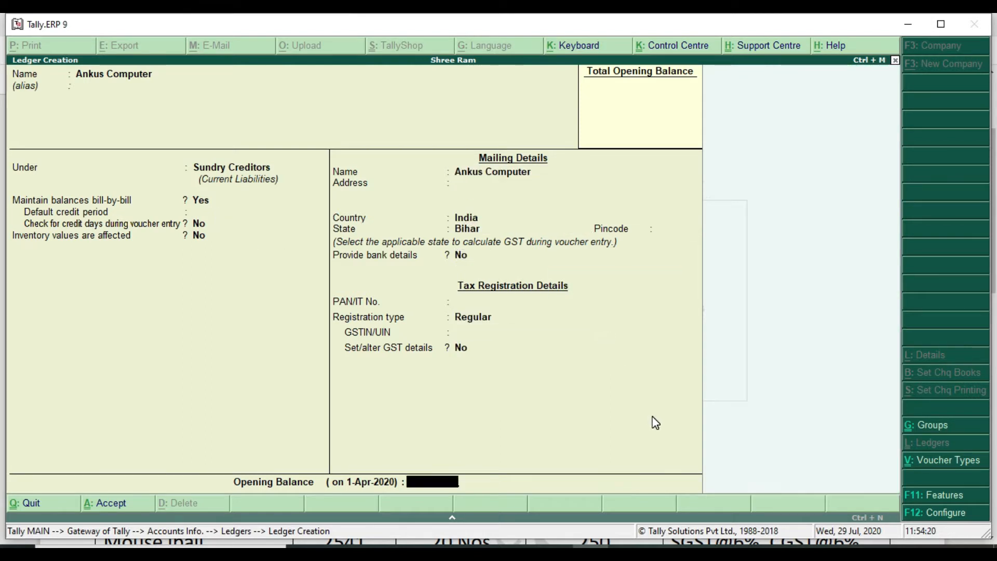
pyautogui.press('Return')
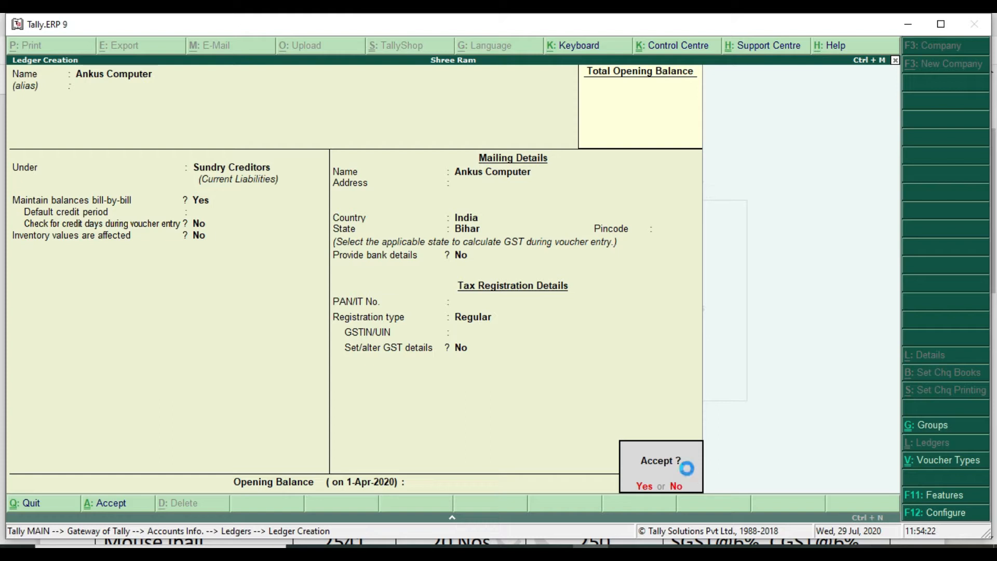
pyautogui.press('Return')
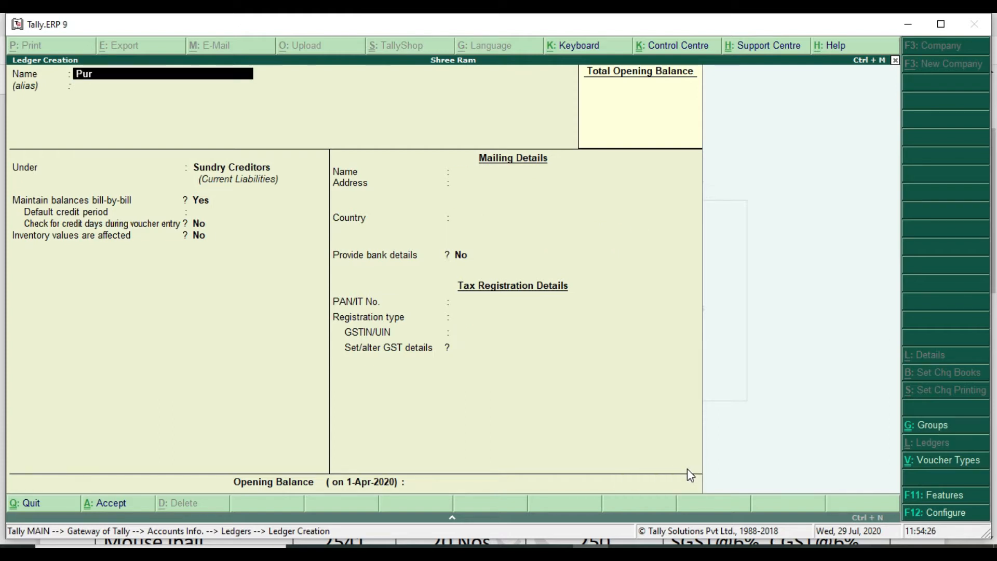
# Name the ledger Purchase and place it under the Purchase Accounts group.
pyautogui.write('Purcha')
pyautogui.press('Return')
pyautogui.press('Return')
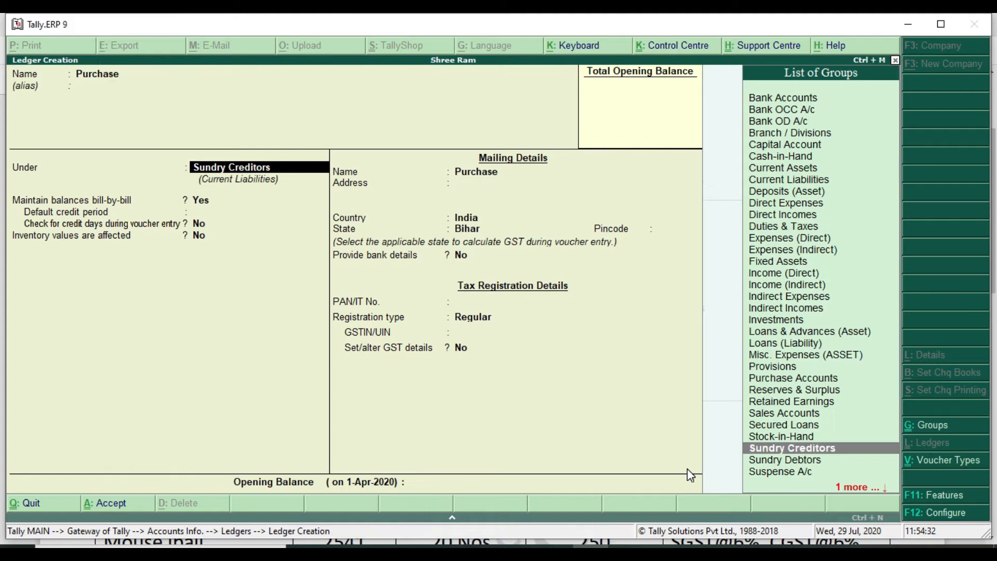
pyautogui.write('P')
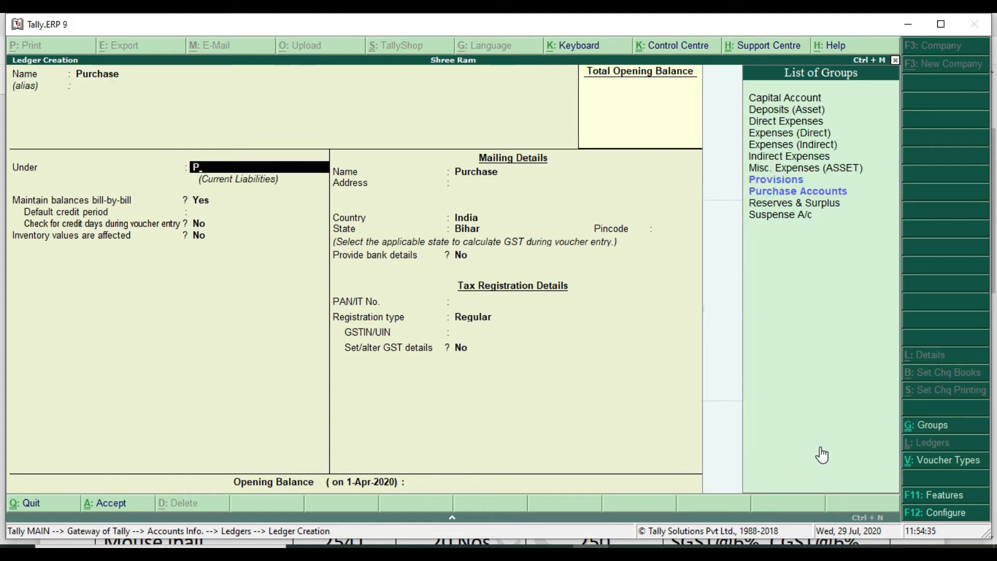
pyautogui.press('Down')
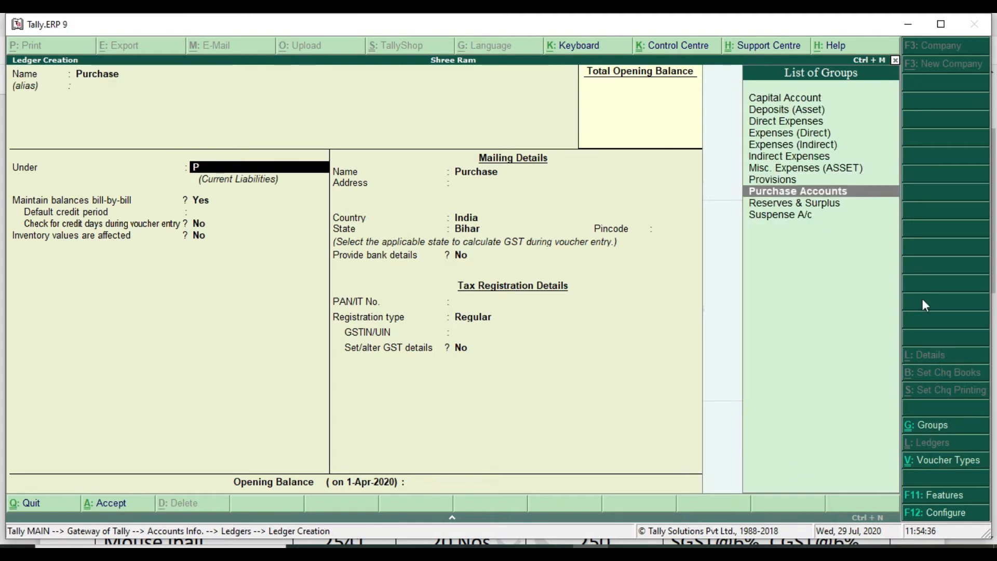
pyautogui.click(861, 196)
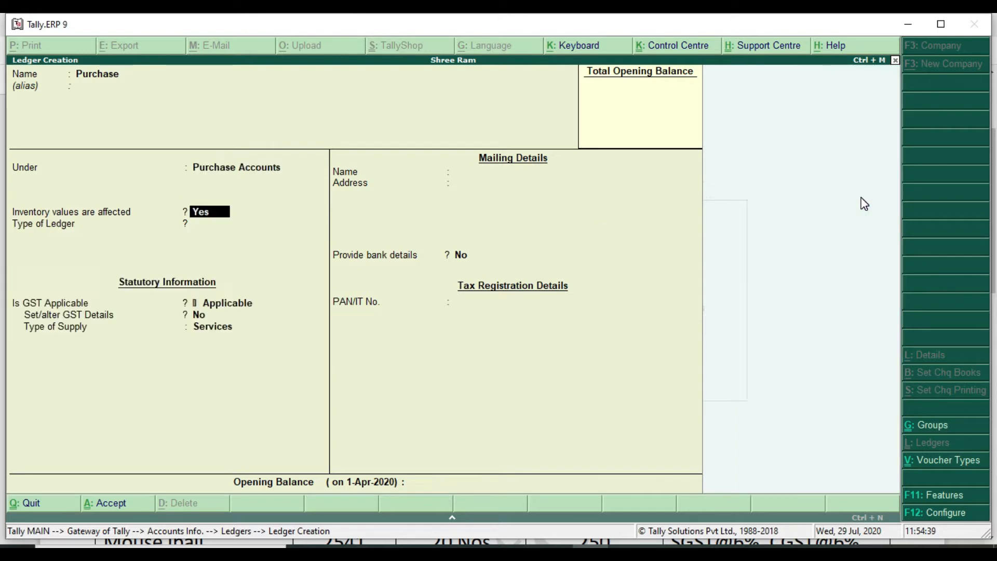
# Save the Purchase ledger with inventory values affected, GST applicable and the type of supply set to Goods.
pyautogui.press('Return')
pyautogui.press('Return')
pyautogui.press('Return')
pyautogui.press('Return')
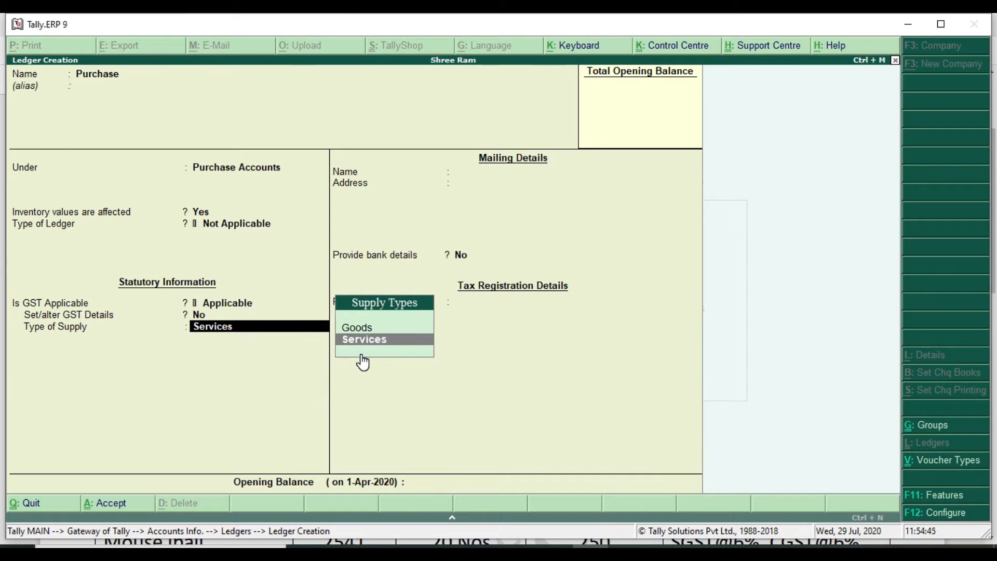
pyautogui.press('Up')
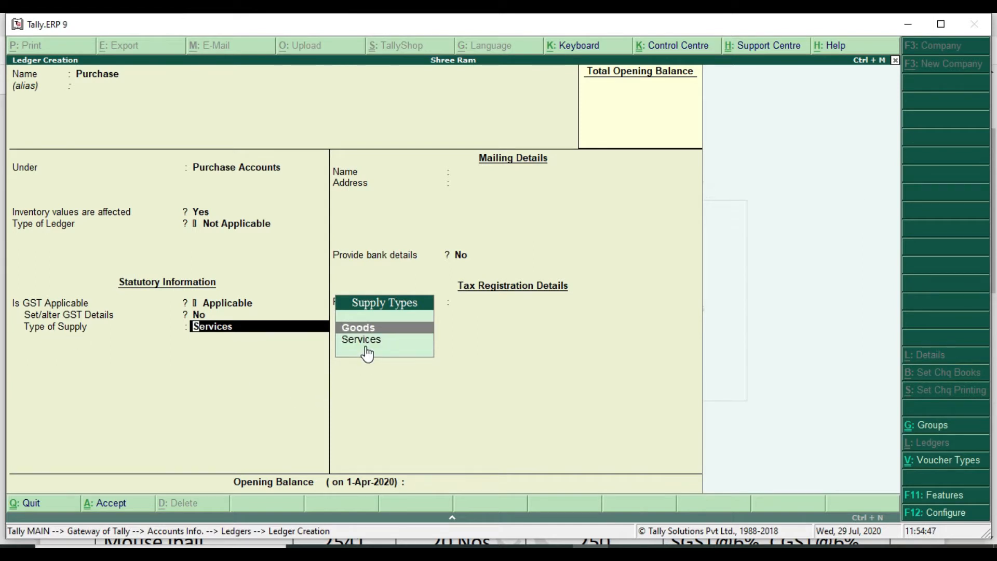
pyautogui.press('Down')
pyautogui.press('Up')
pyautogui.press('Return')
pyautogui.press('Return')
pyautogui.press('Return')
pyautogui.press('Return')
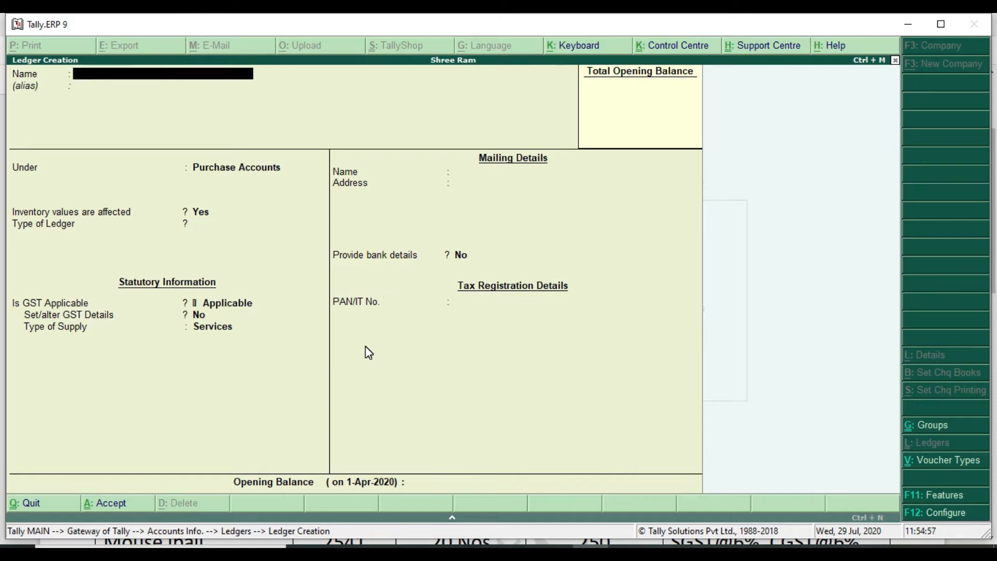
# Name a new ledger CGST and place it under the Duties & Taxes group.
pyautogui.write('CGST')
pyautogui.press('Return')
pyautogui.press('Return')
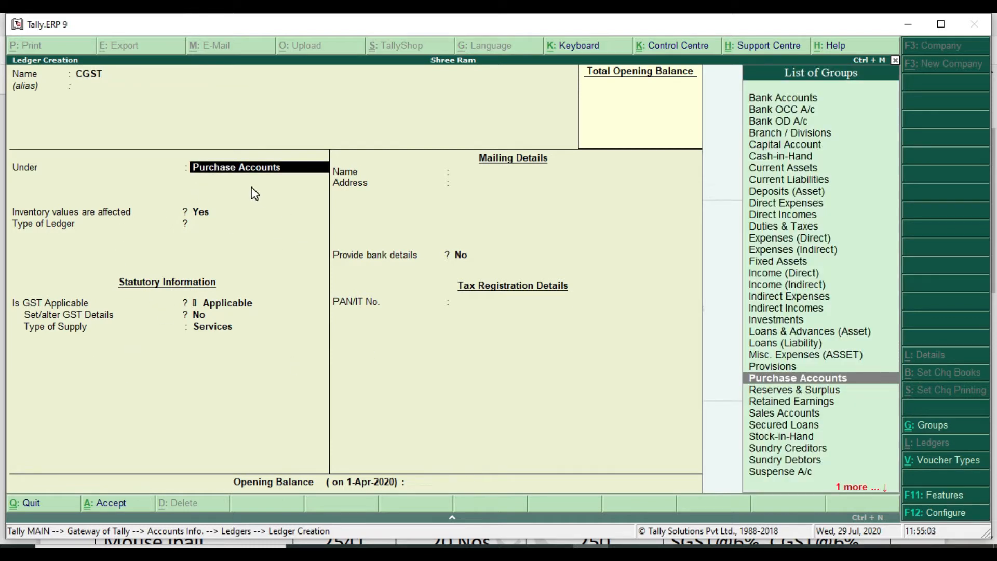
pyautogui.write('D')
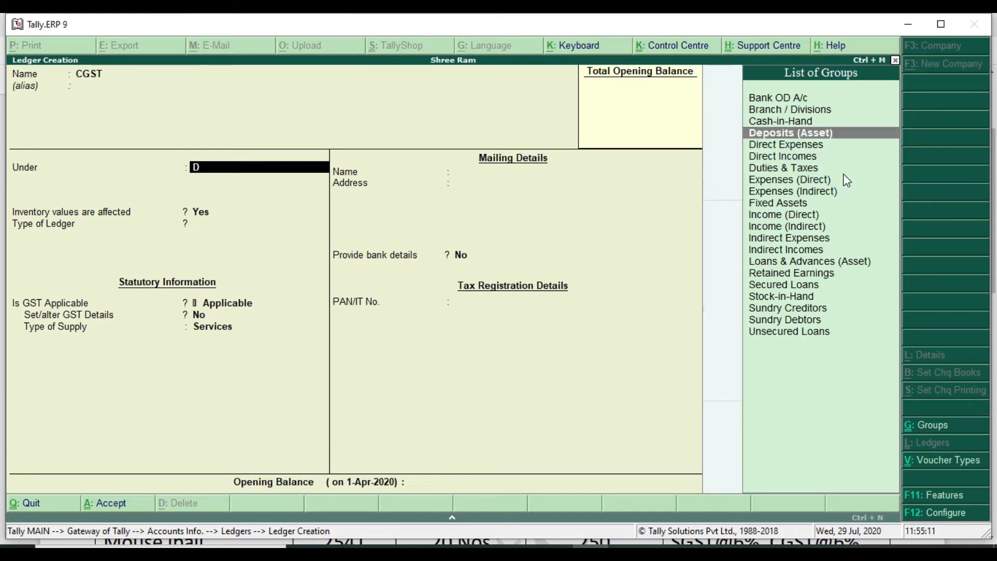
pyautogui.press('Down')
pyautogui.press('Down')
pyautogui.press('Down')
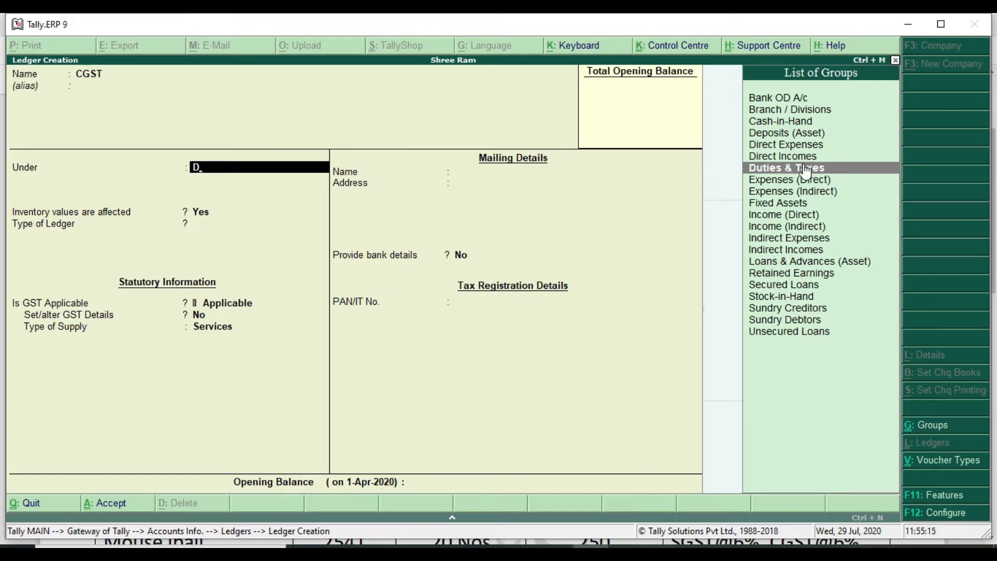
pyautogui.click(832, 171)
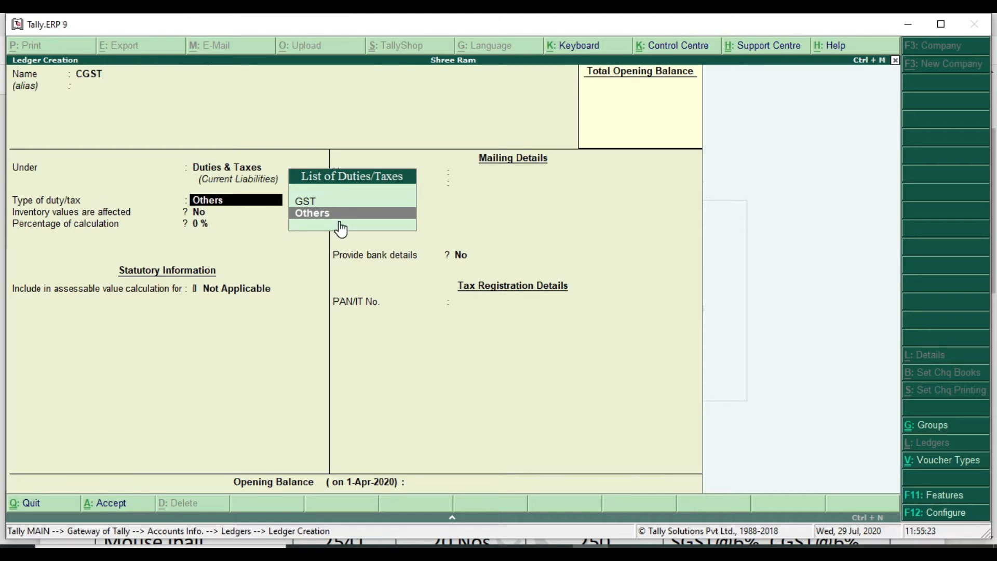
# Set the CGST ledger's duty type to GST and its tax type to Central Tax, and save it.
pyautogui.press('Up')
pyautogui.press('Return')
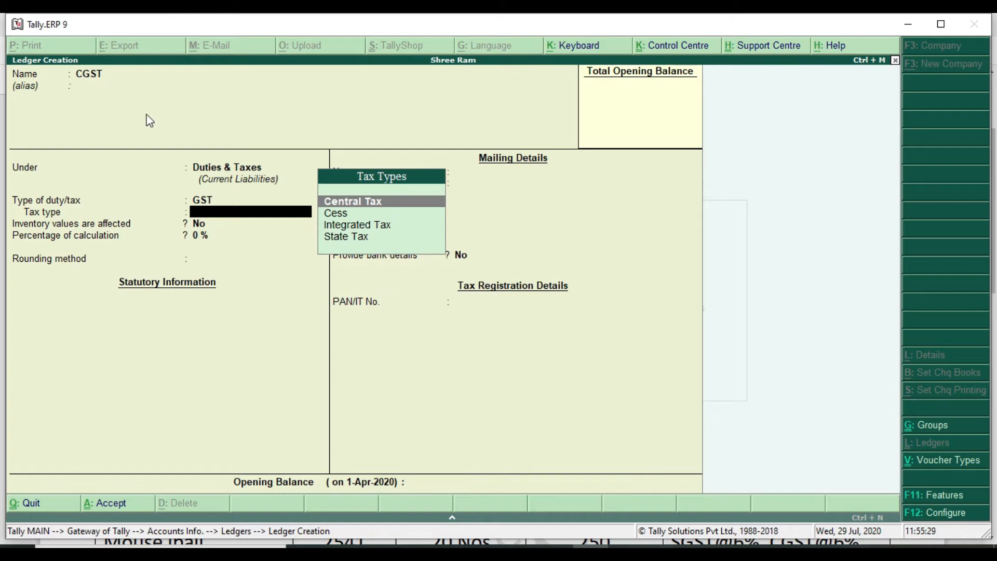
pyautogui.click(403, 203)
pyautogui.press('Return')
pyautogui.press('Return')
pyautogui.press('Return')
pyautogui.press('Return')
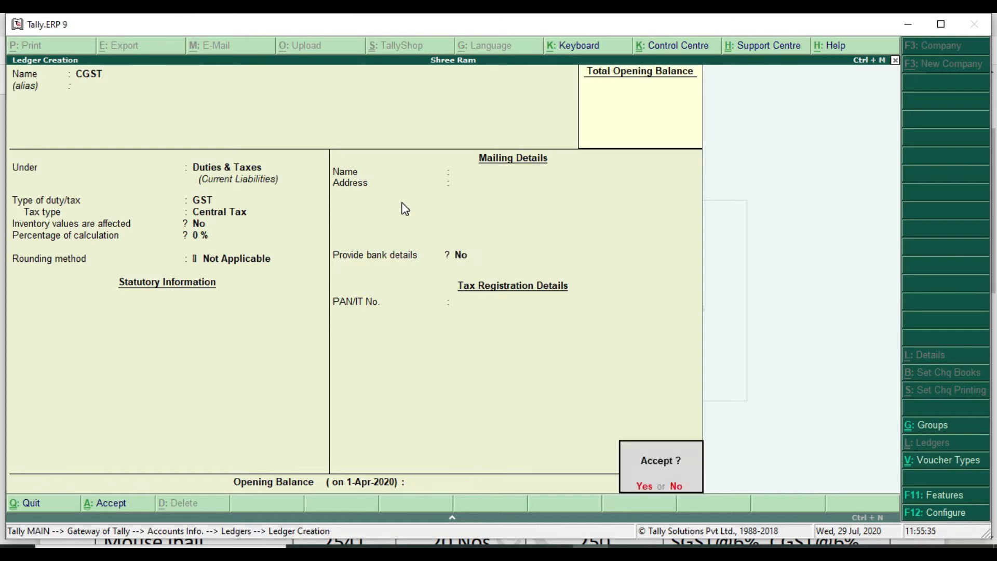
pyautogui.press('Return')
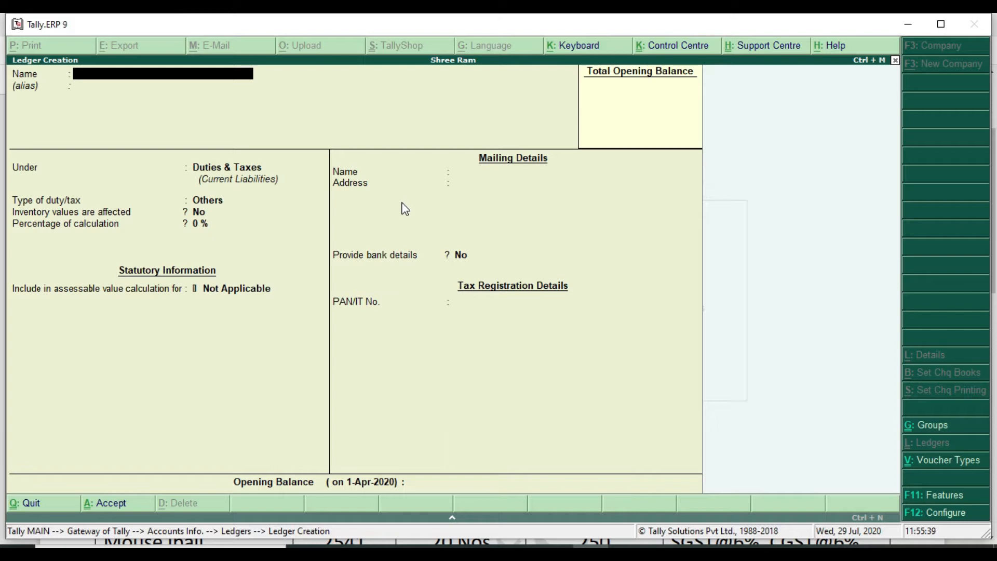
# Name a new ledger SGST under the Duties & Taxes group and set its duty type to GST.
pyautogui.write('SGST')
pyautogui.press('Return')
pyautogui.press('Return')
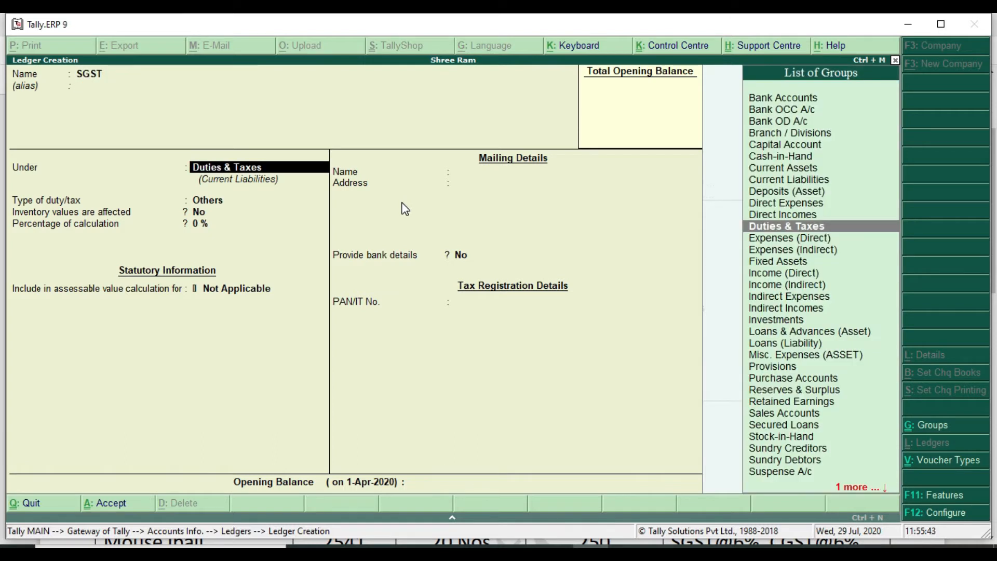
pyautogui.press('Return')
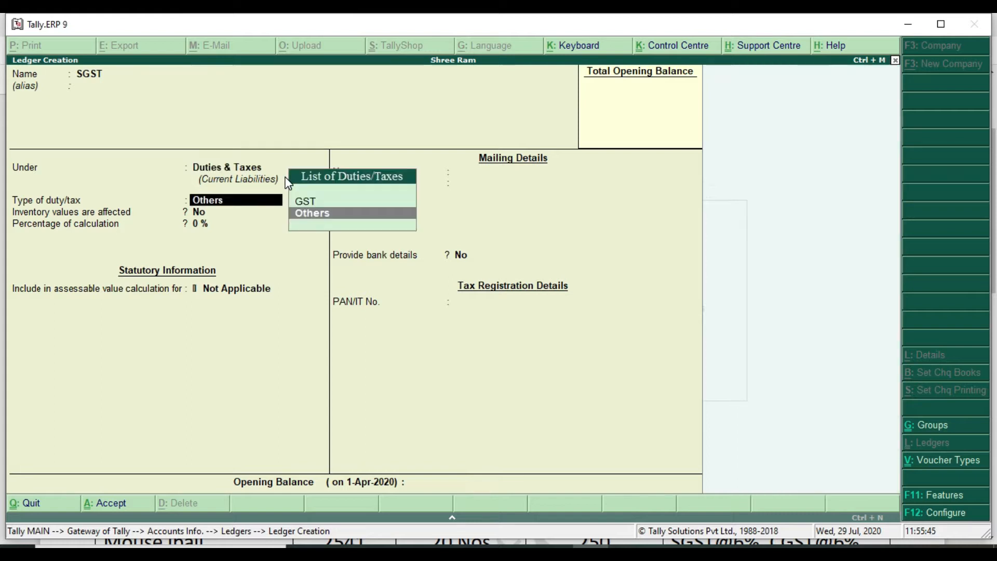
pyautogui.press('Up')
pyautogui.press('Return')
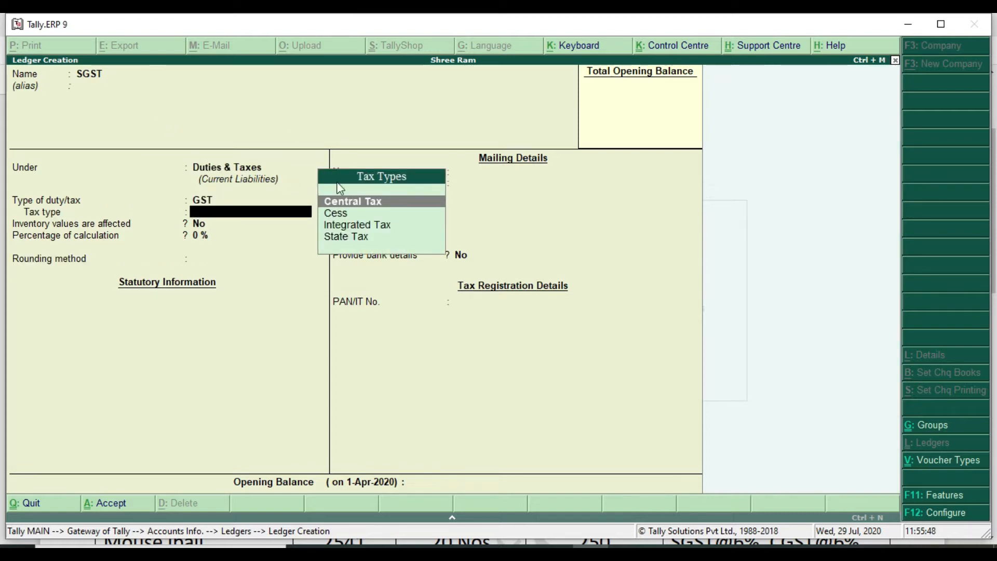
# Save the SGST ledger with State Tax as its tax type and return to the Gateway of Tally.
pyautogui.press('Down')
pyautogui.press('Down')
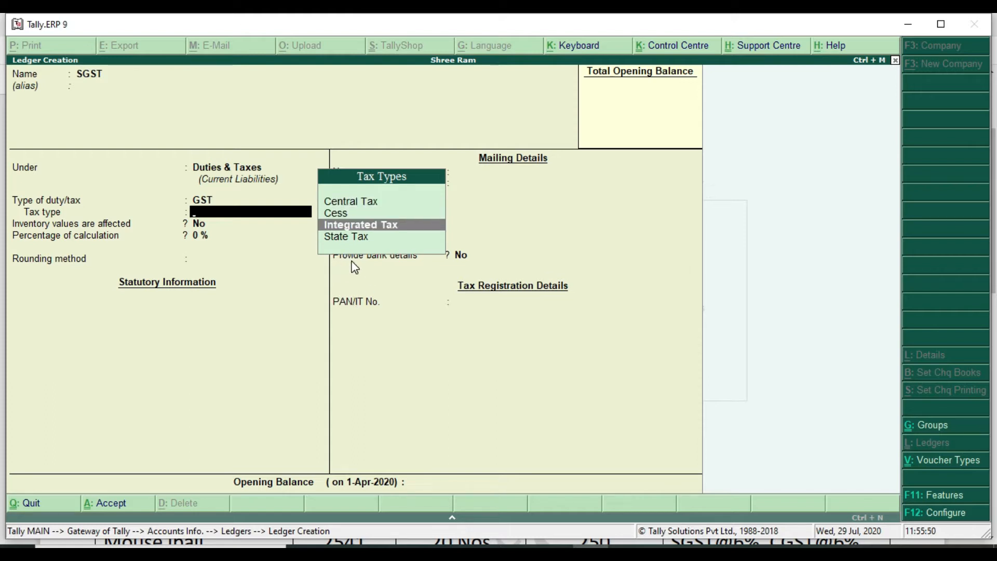
pyautogui.press('Down')
pyautogui.click(382, 242)
pyautogui.press('Return')
pyautogui.press('Return')
pyautogui.press('Return')
pyautogui.press('Return')
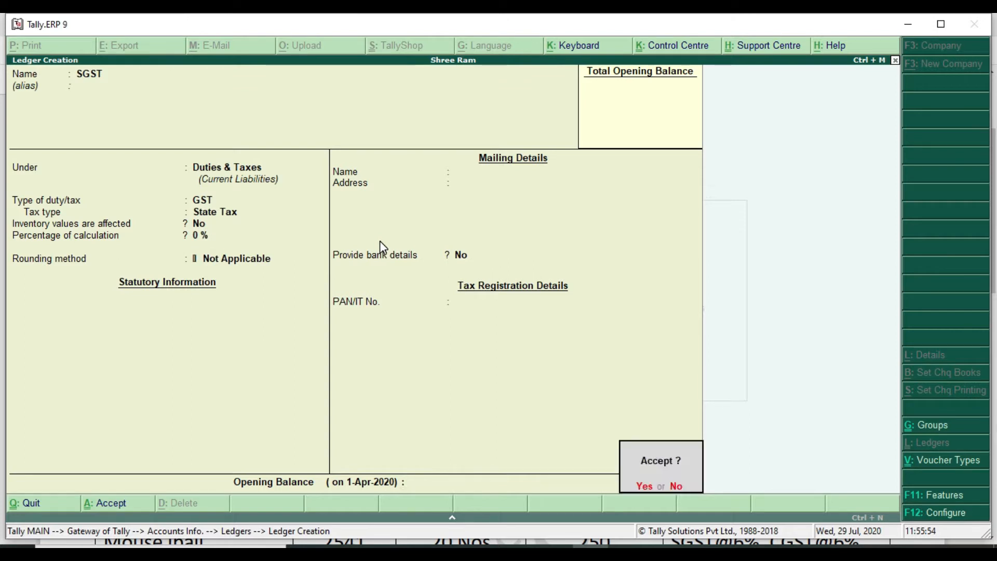
pyautogui.press('Return')
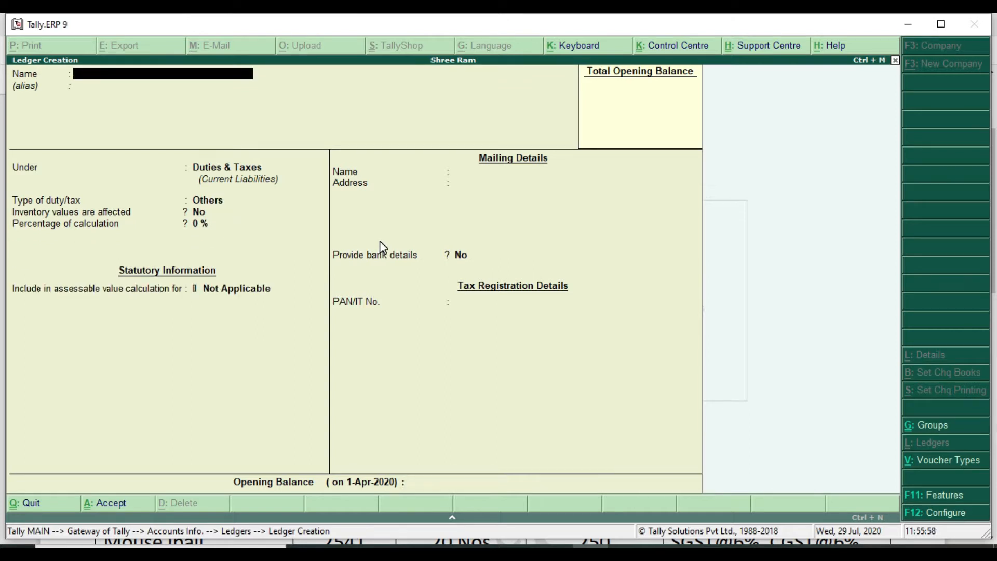
pyautogui.press('Escape')
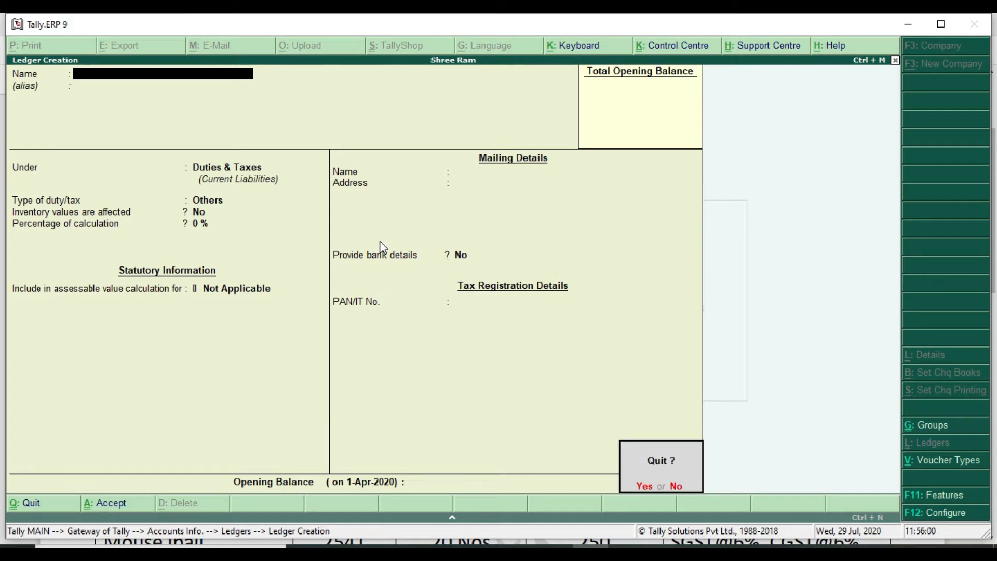
pyautogui.press('Return')
pyautogui.press('Escape')
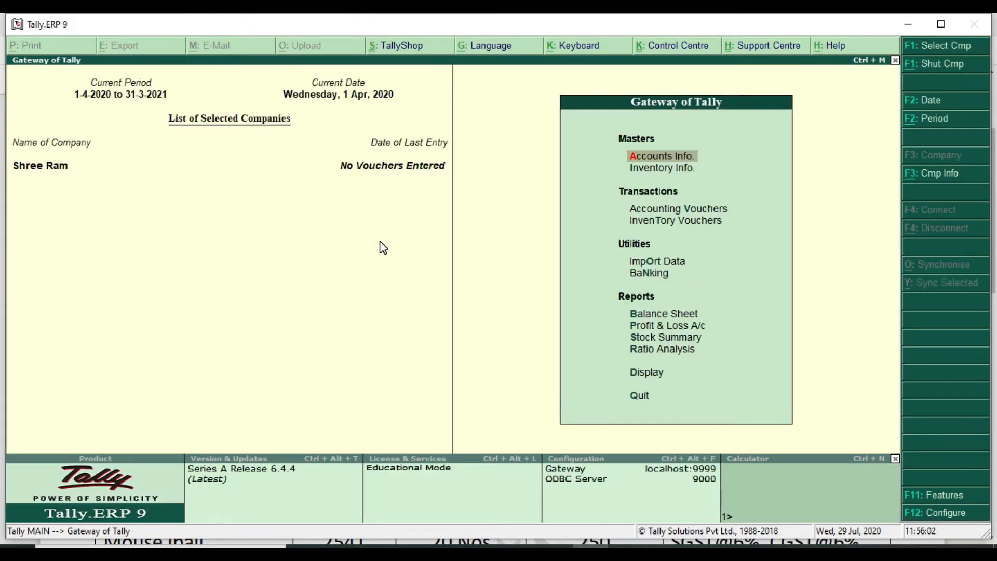
# Switch to the ankus gst.pdf exercise and check the 1-05-2018 purchase for its items and storage godown.
pyautogui.hotkey('alt', 'Tab')
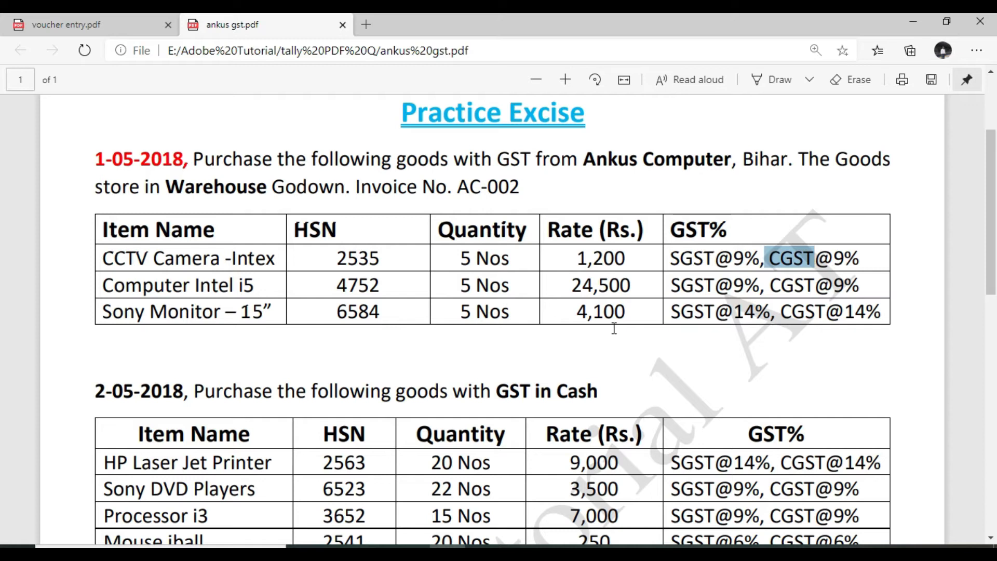
pyautogui.scroll(-1, 613, 328)
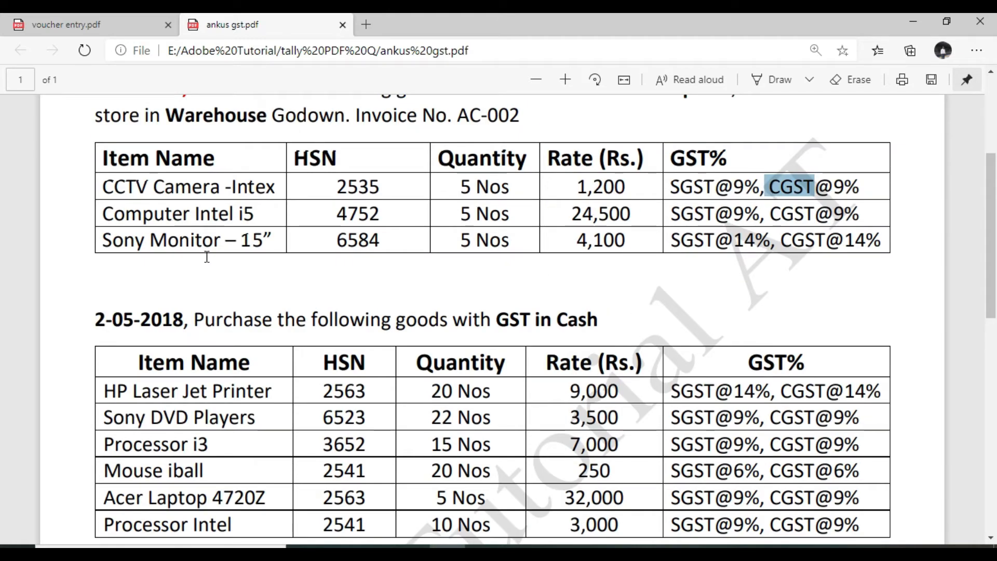
pyautogui.scroll(1, 365, 263)
pyautogui.moveTo(165, 191); pyautogui.dragTo(267, 191)
pyautogui.click(216, 189)
pyautogui.moveTo(159, 191); pyautogui.dragTo(267, 193)
# Switch back to Tally.ERP 9 and open the inventory features of the company Shree Ram.
pyautogui.hotkey('alt', 'Tab')
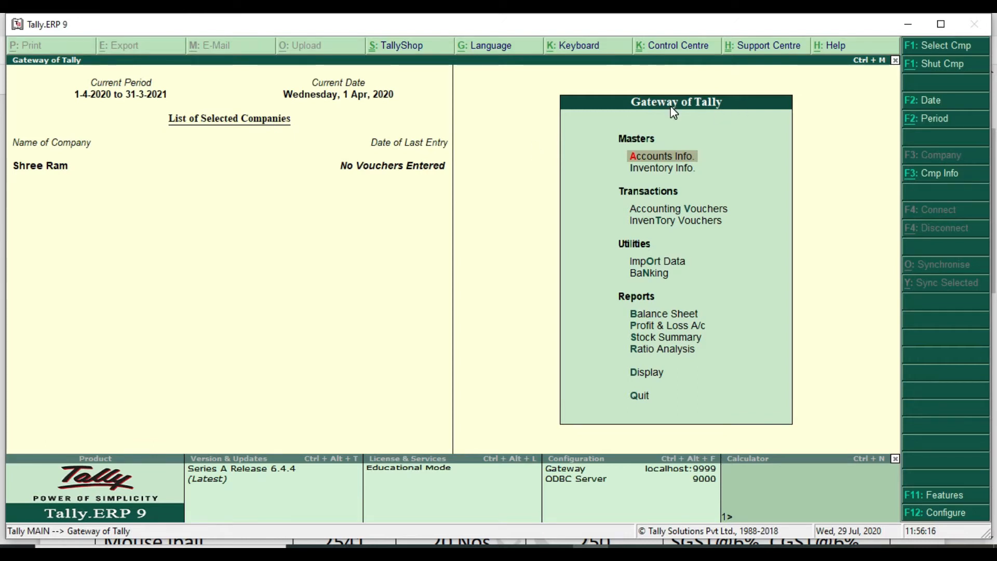
pyautogui.press('F11')
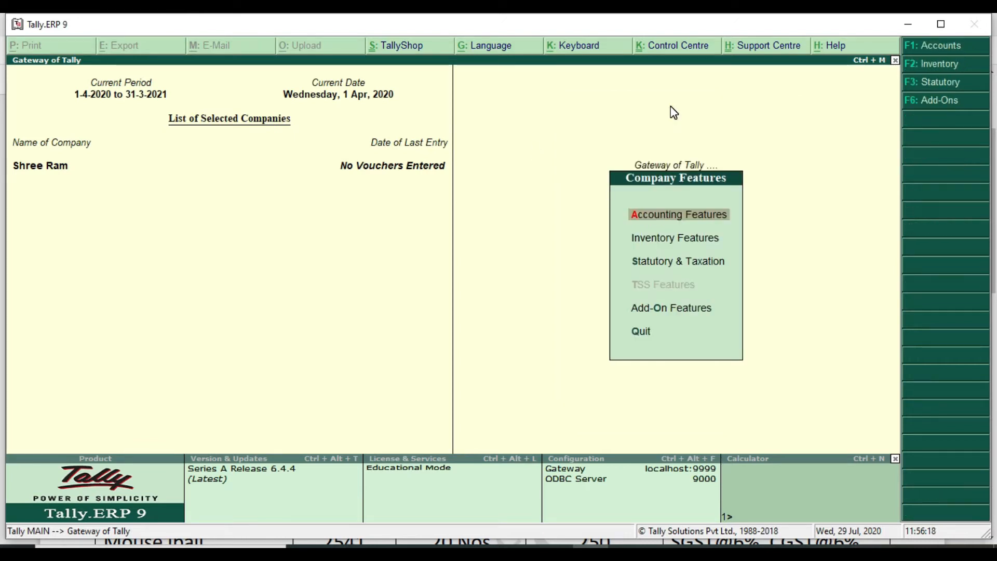
pyautogui.press('Down')
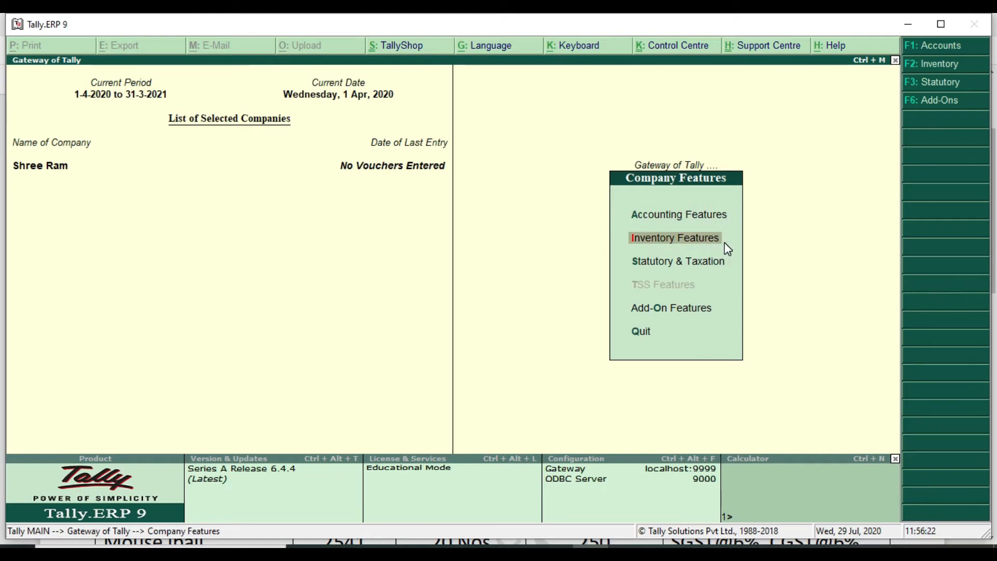
pyautogui.press('Return')
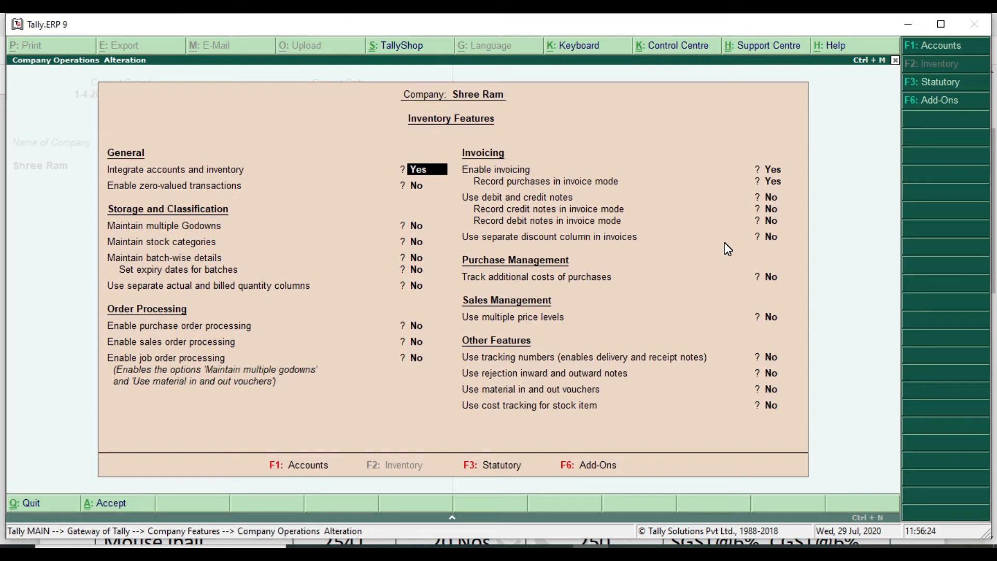
# Set Maintain multiple Godowns to Yes and Maintain stock categories to No.
pyautogui.press('Return')
pyautogui.press('Return')
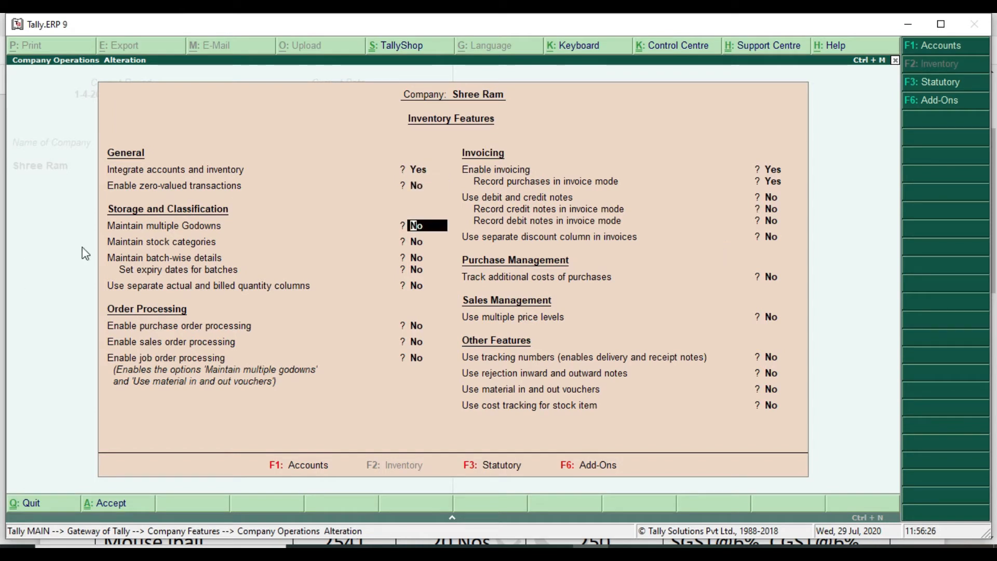
pyautogui.write('y')
pyautogui.press('Return')
pyautogui.write('y')
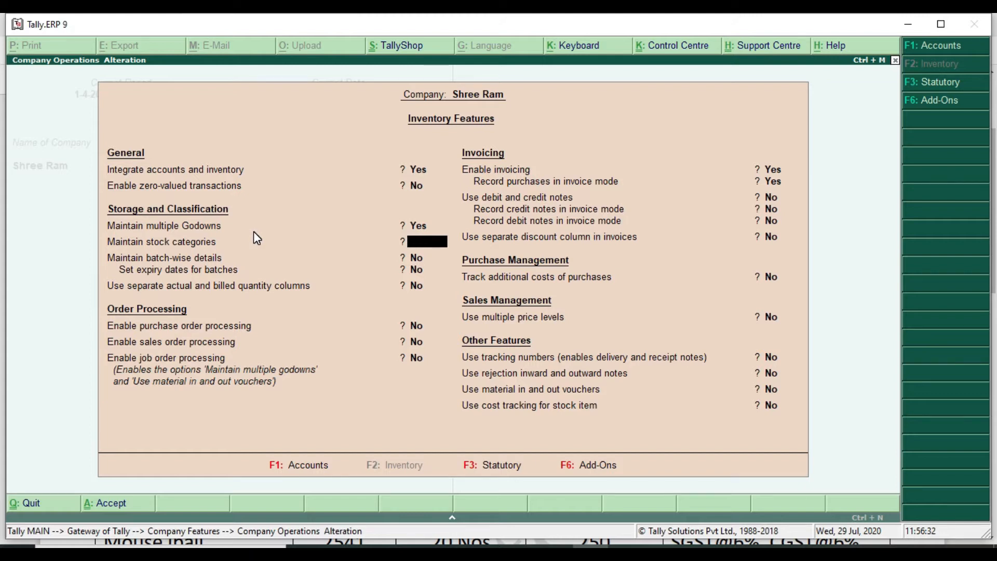
pyautogui.write('n')
pyautogui.press('Return')
pyautogui.press('Up')
pyautogui.click(432, 225)
# Accept the remaining inventory features with their default settings, save them and return to the Gateway of Tally.
pyautogui.press('Return')
pyautogui.press('Return')
pyautogui.press('Return')
pyautogui.press('Return')
pyautogui.press('Return')
pyautogui.press('Return')
pyautogui.press('Return')
pyautogui.press('Return')
pyautogui.press('Return')
pyautogui.press('Return')
pyautogui.press('Return')
pyautogui.press('Return')
pyautogui.press('Return')
pyautogui.press('Return')
pyautogui.press('Return')
pyautogui.press('Return')
pyautogui.press('Return')
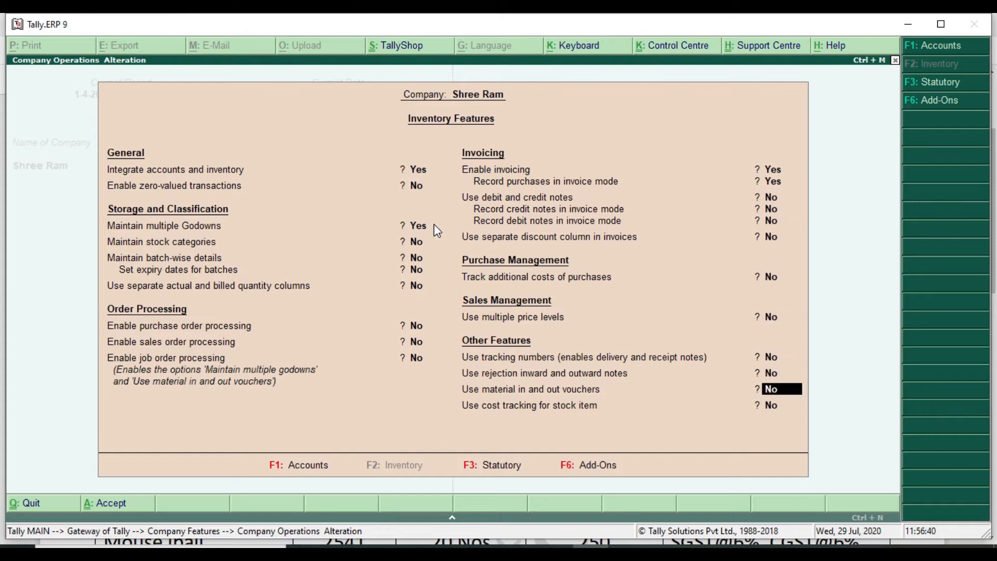
pyautogui.press('Return')
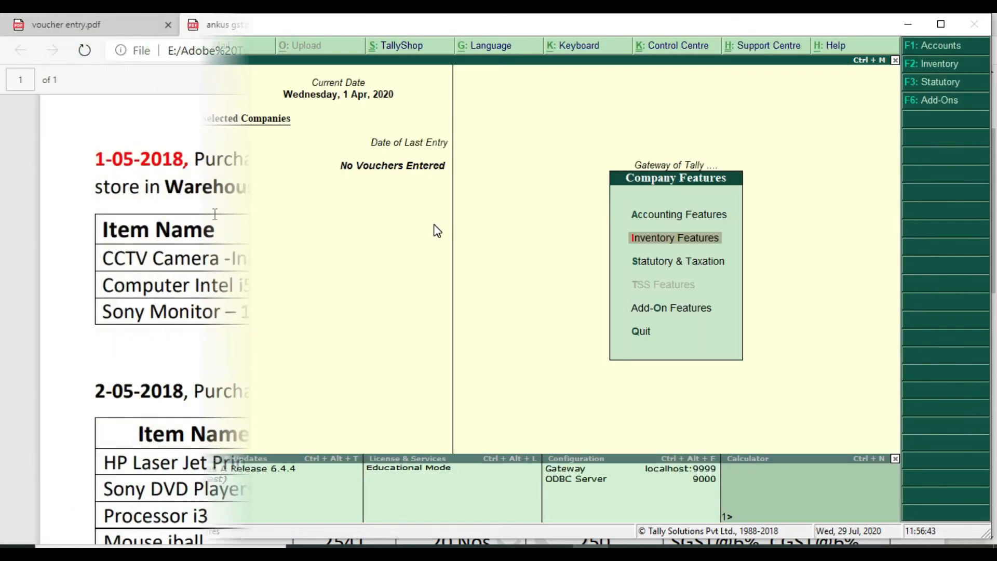
pyautogui.press('Escape')
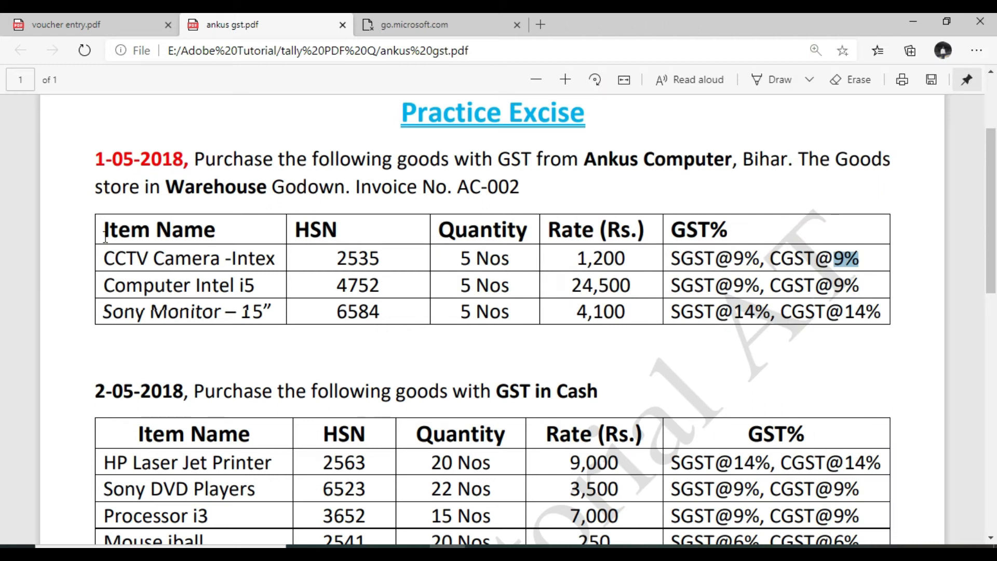
# Check the name of the first item of the 1-05-2018 purchase in ankus gst.pdf and switch back to Tally.ERP 9.
pyautogui.moveTo(104, 258); pyautogui.dragTo(275, 263)
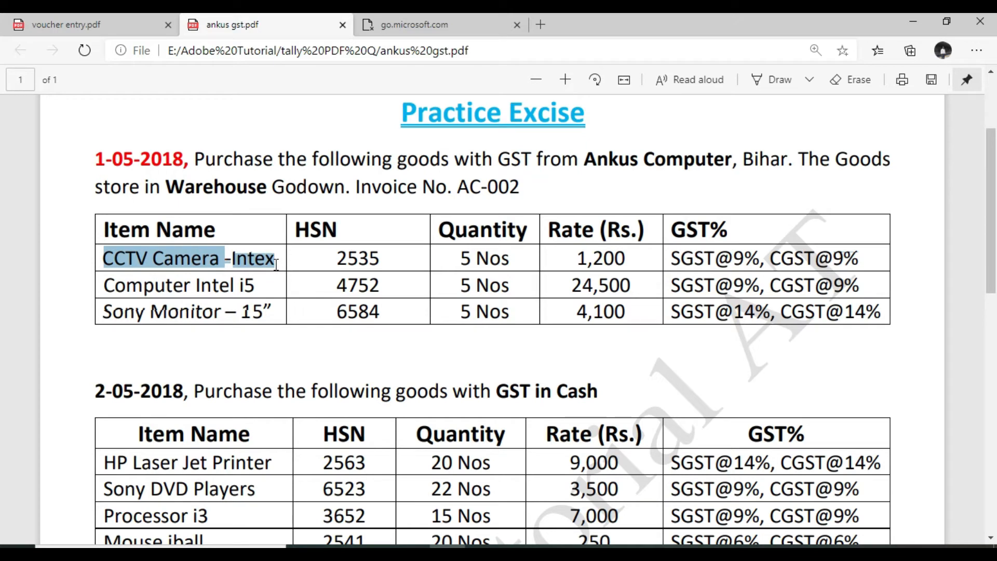
pyautogui.hotkey('alt', 'Tab')
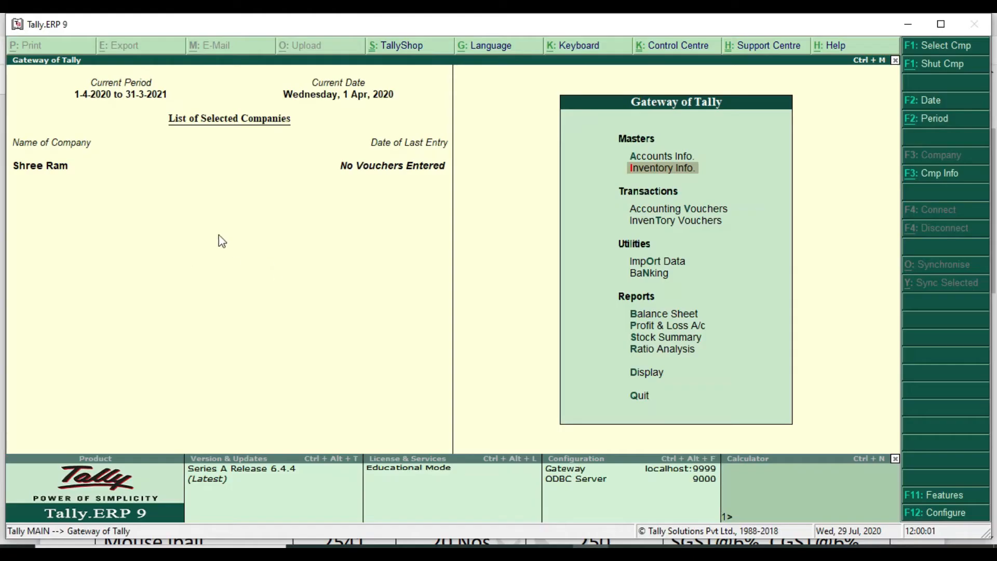
# Start creating a single stock item for the company and name it CCTV Camera -Intex, without an alias.
pyautogui.press('Return')
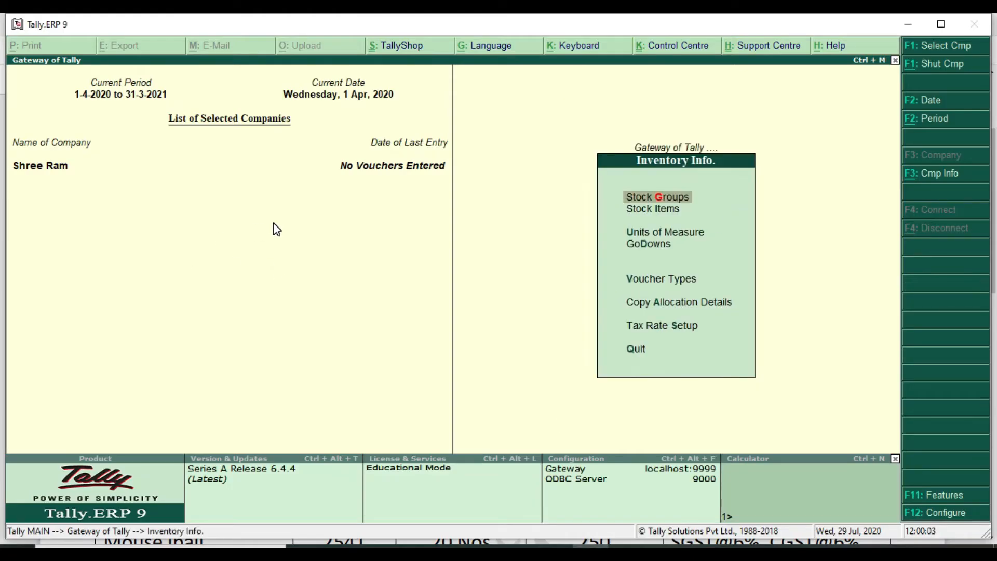
pyautogui.press('Down')
pyautogui.press('Return')
pyautogui.press('Return')
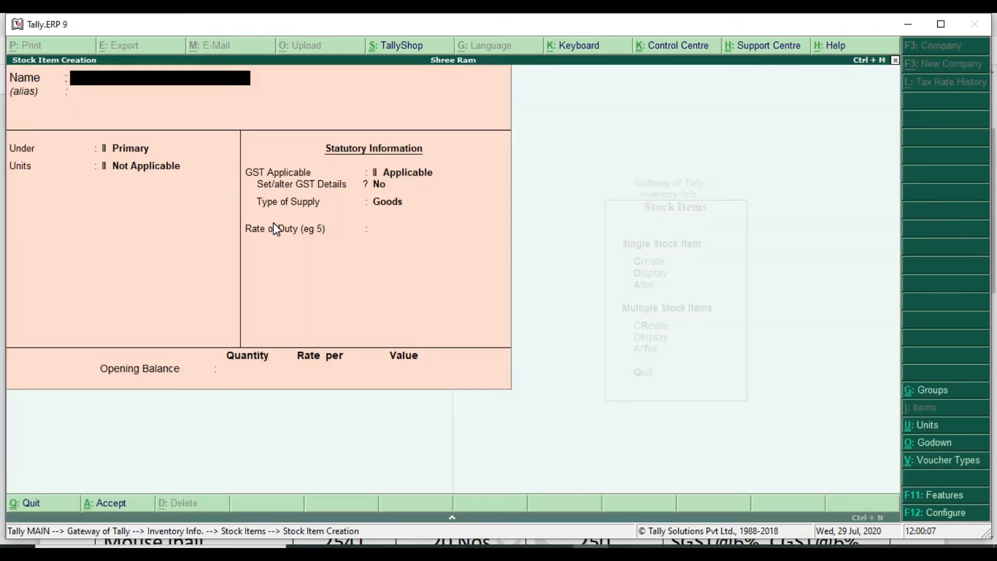
pyautogui.hotkey('ctrl', 'alt', 'v')
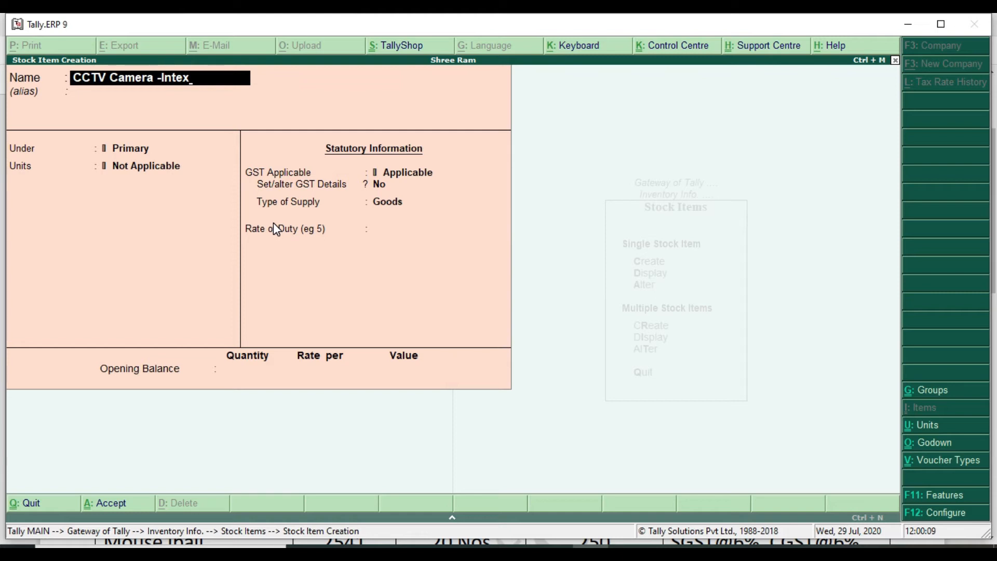
pyautogui.press('Return')
pyautogui.press('Return')
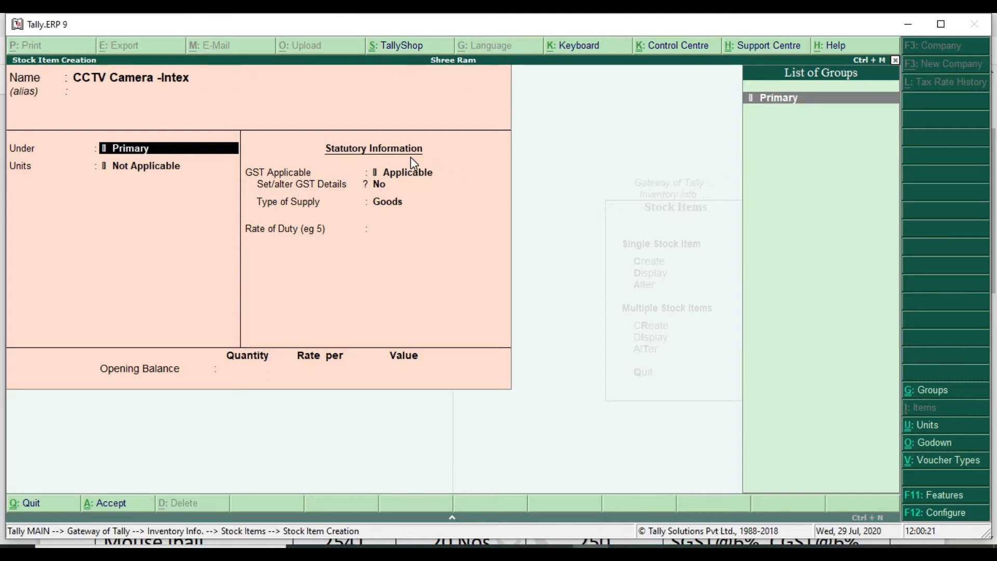
# Create a stock group named Electronics under Primary with default settings and place the CCTV camera item in it.
pyautogui.hotkey('alt', 'c')
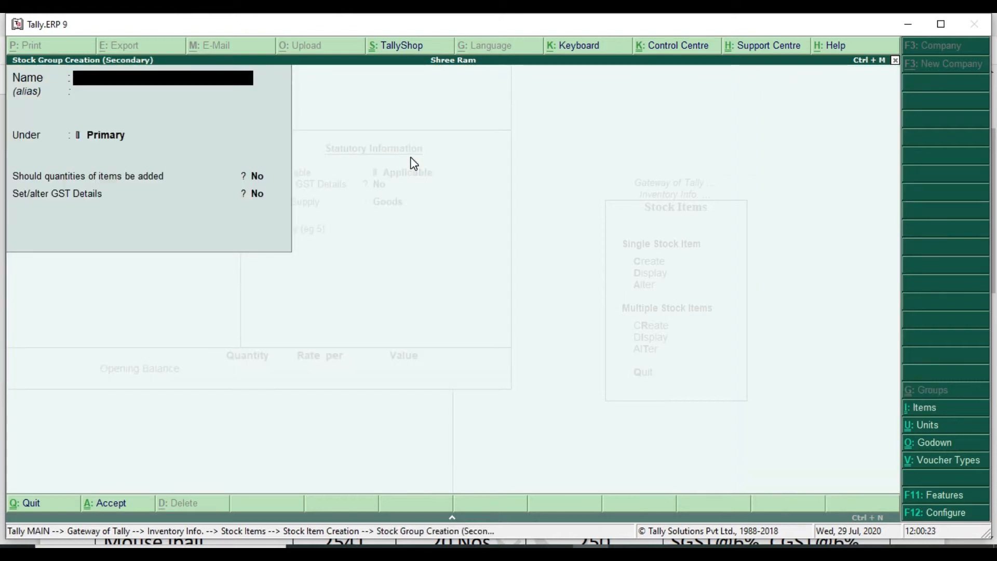
pyautogui.write('Electro')
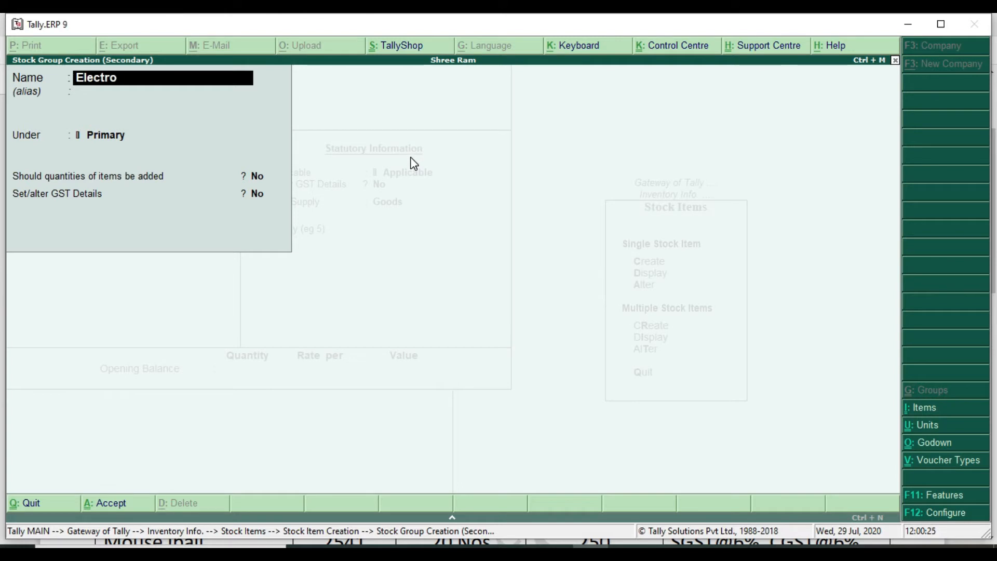
pyautogui.write('nics')
pyautogui.press('Return')
pyautogui.press('Return')
pyautogui.press('Return')
pyautogui.press('Return')
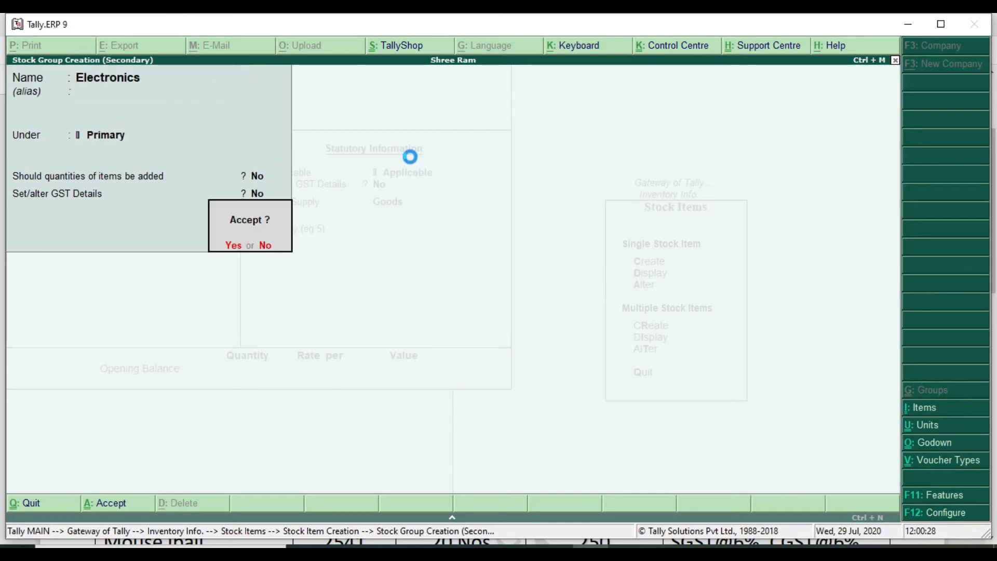
pyautogui.press('Return')
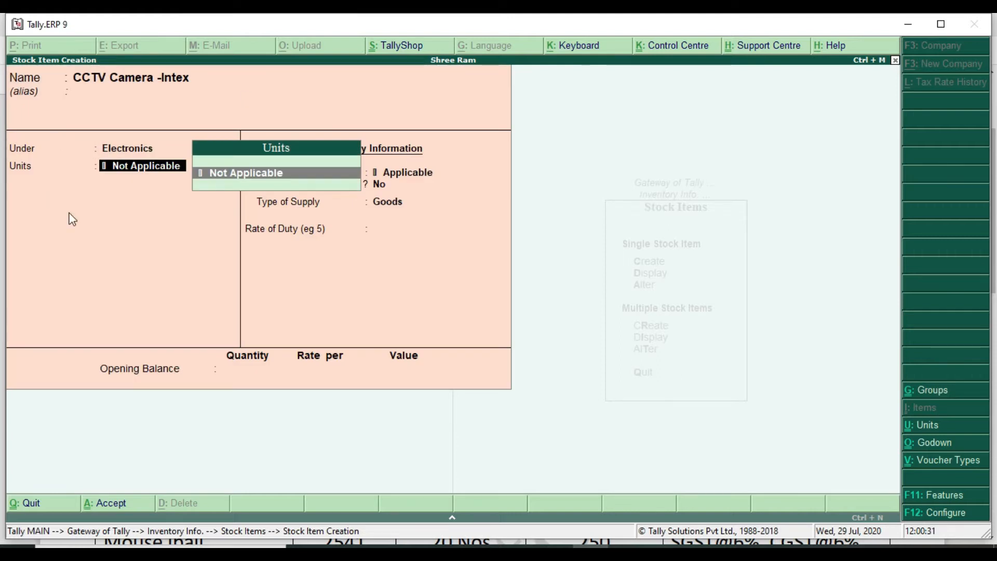
# Check the quantity unit of the CCTV camera in ankus gst.pdf and switch back to Tally.ERP 9.
pyautogui.hotkey('alt', 'Tab')
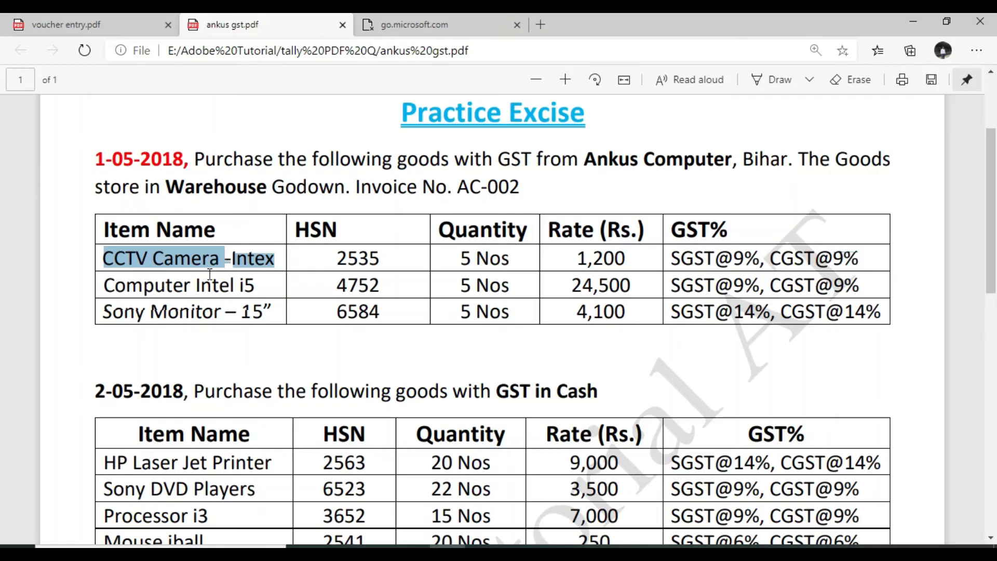
pyautogui.doubleClick(508, 259)
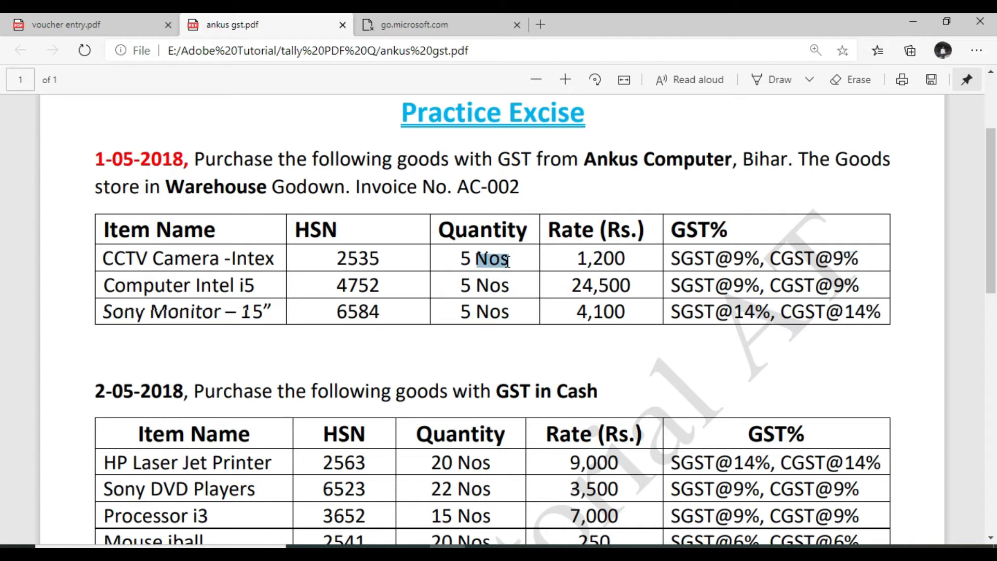
pyautogui.hotkey('alt', 'Tab')
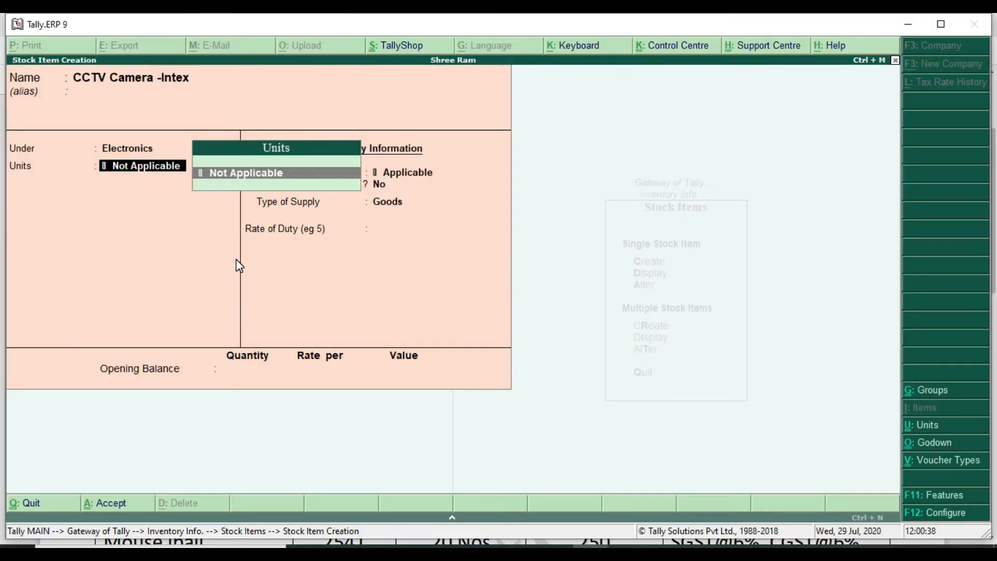
# Create a simple unit with the symbol Nos and 0 decimal places, and assign it to the CCTV camera item.
pyautogui.hotkey('alt', 'c')
pyautogui.write('Nos')
pyautogui.press('Return')
pyautogui.press('Return')
pyautogui.press('Return')
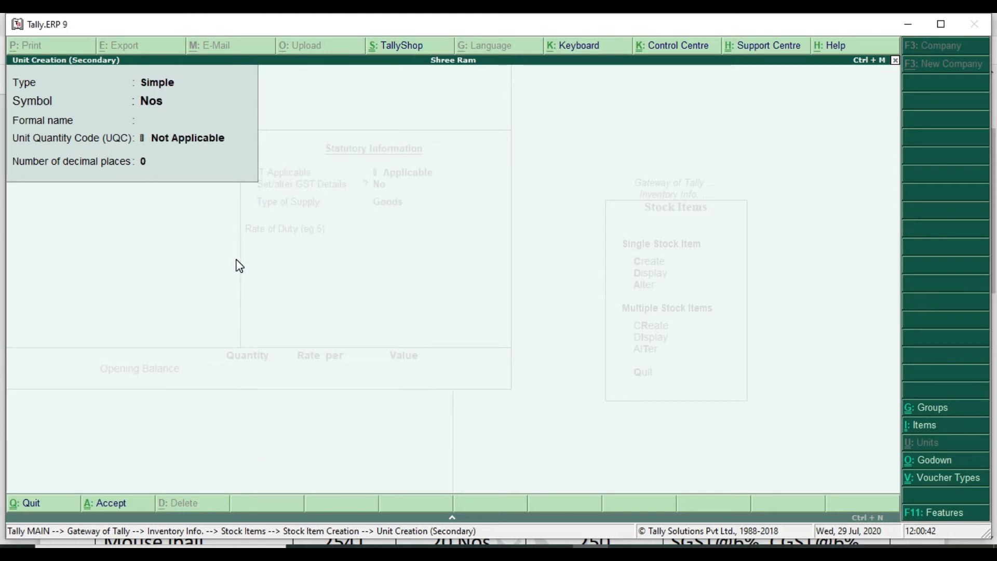
pyautogui.press('Return')
pyautogui.press('Return')
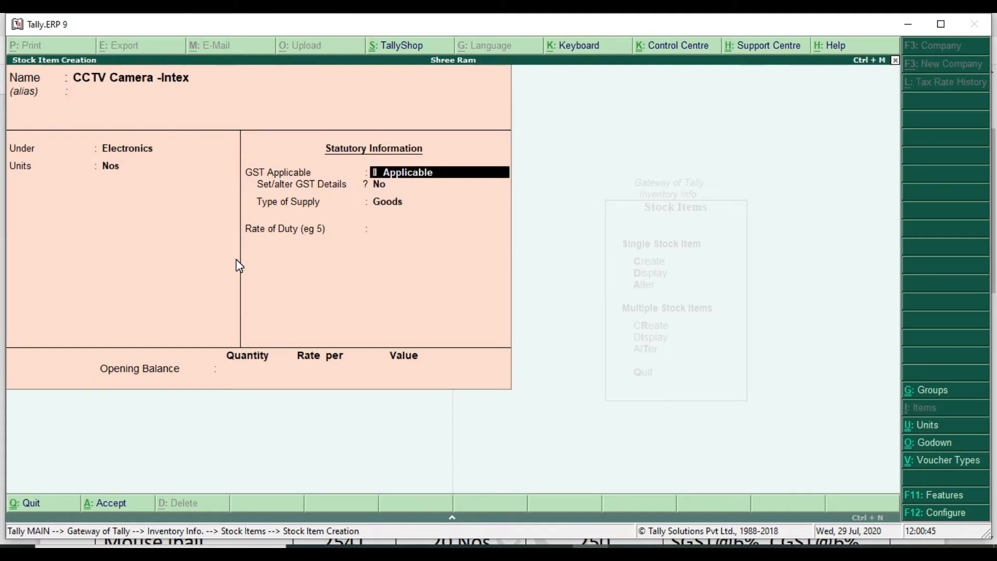
# Keep GST as Applicable for the CCTV camera item and set Set/alter GST Details to Yes to open its GST details.
pyautogui.press('Return')
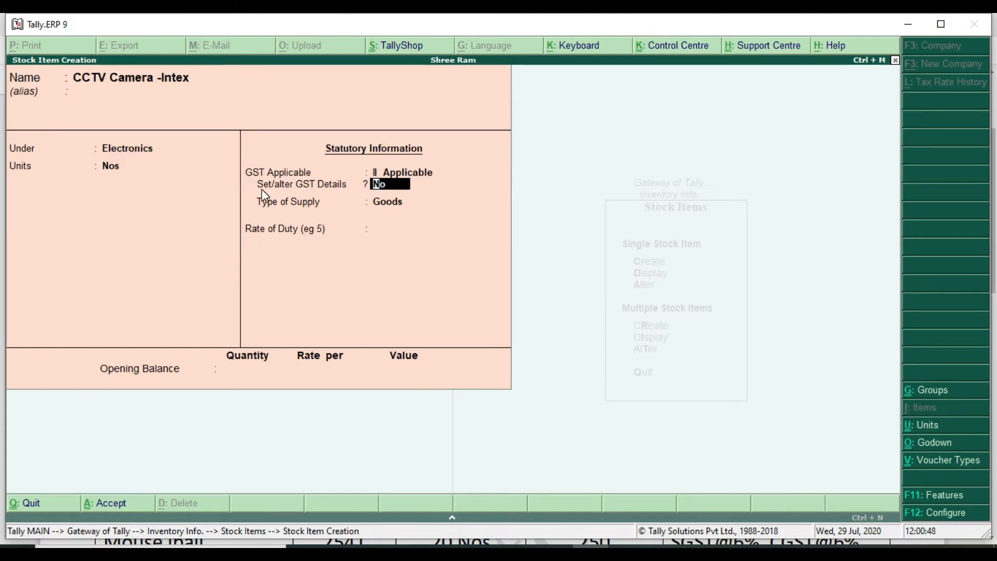
pyautogui.write('y')
pyautogui.press('Return')
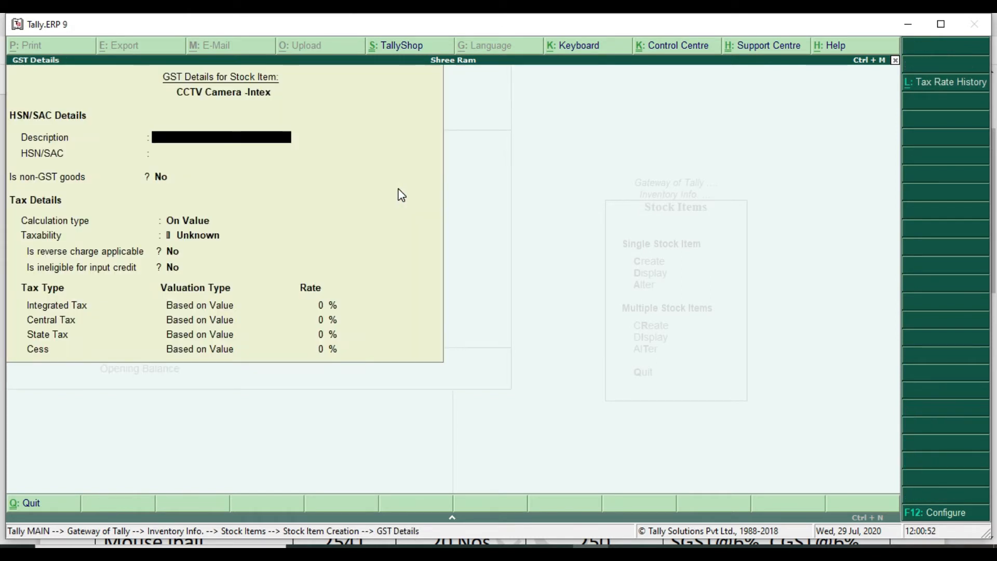